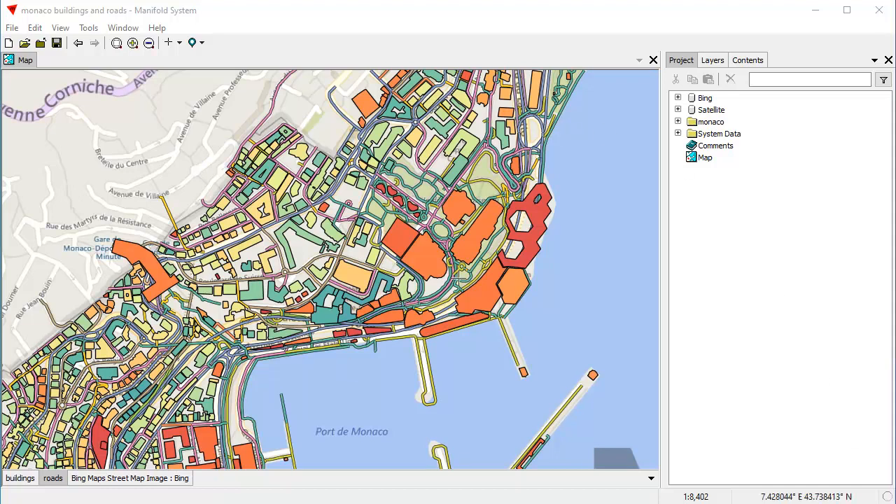
Examine the thematic colour styles: the area fill of the buildings layer and the line stroke of the roads layer
left_click(19, 481)
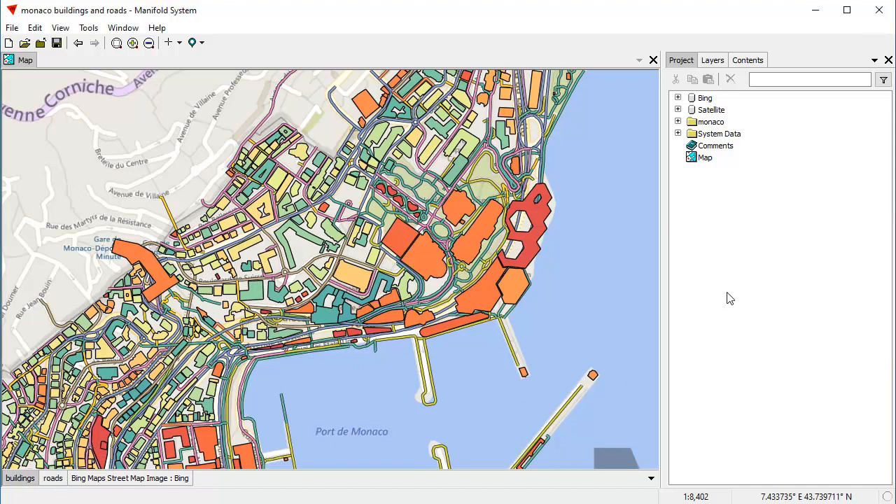
left_click(752, 60)
left_click(739, 79)
left_click(744, 141)
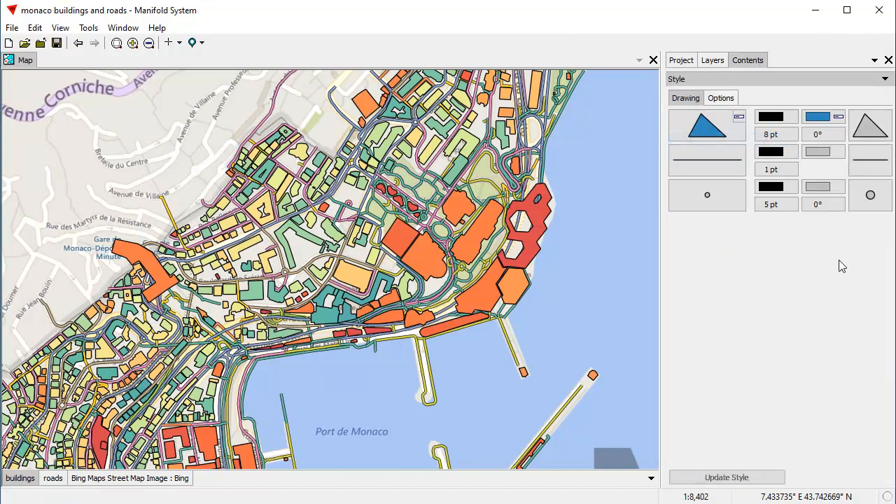
left_click(821, 120)
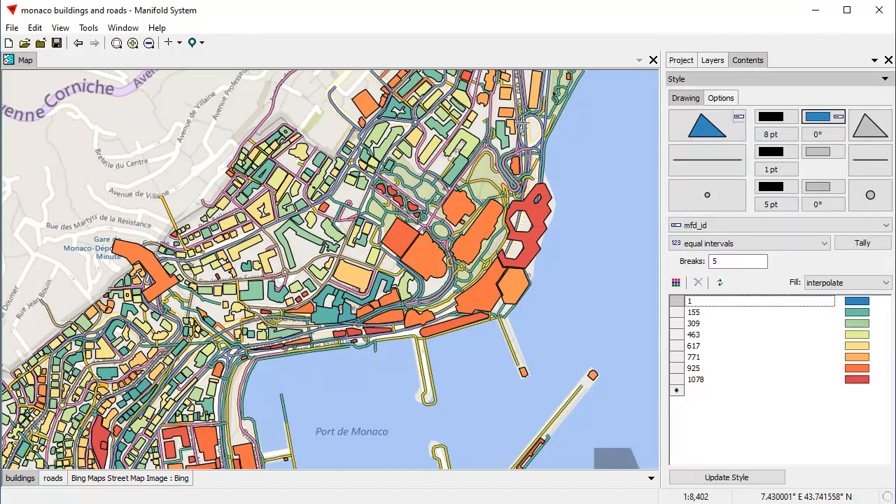
left_click(55, 478)
left_click(775, 158)
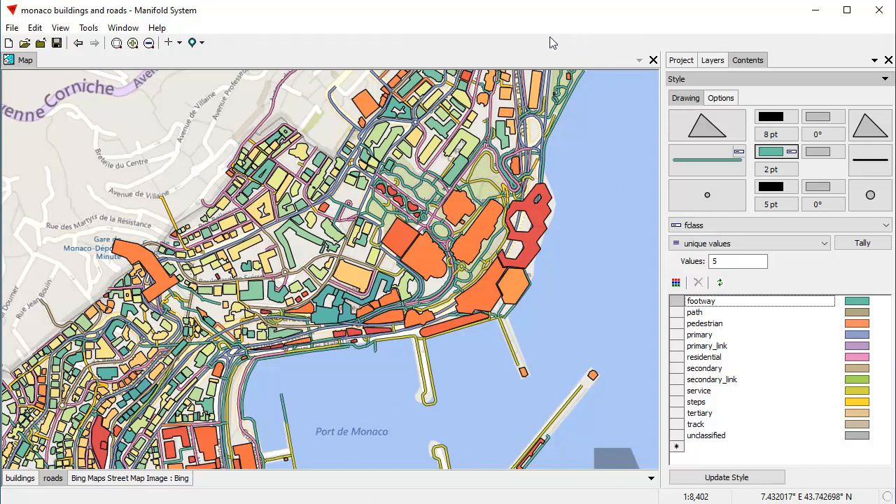
Create a print preview of the map and set its A4 page to landscape orientation
left_click(11, 30)
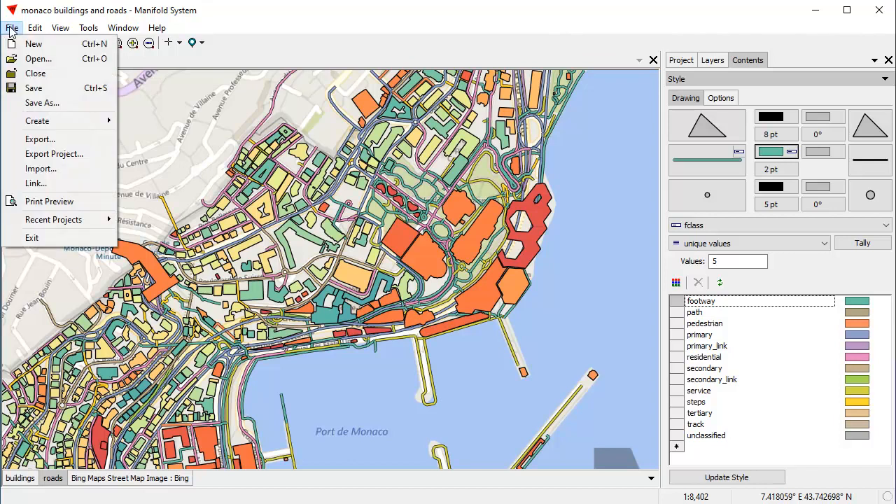
left_click(54, 202)
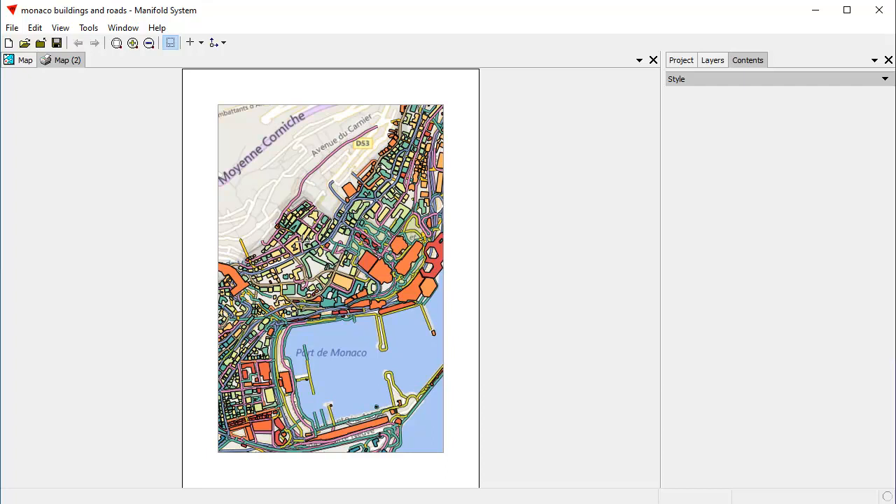
left_click(12, 28)
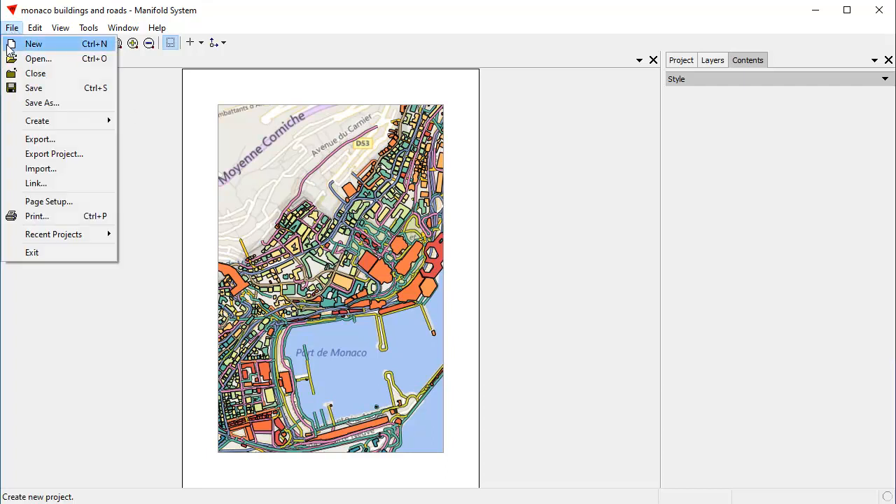
left_click(56, 202)
left_click(574, 225)
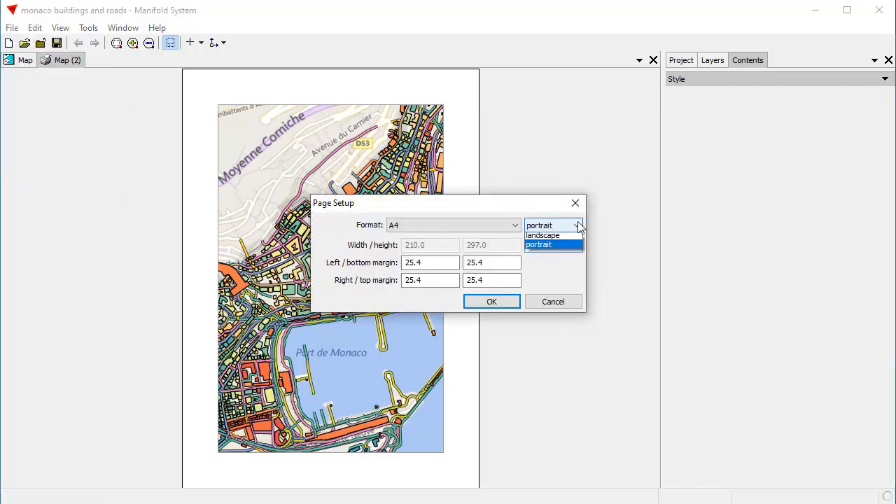
left_click(570, 240)
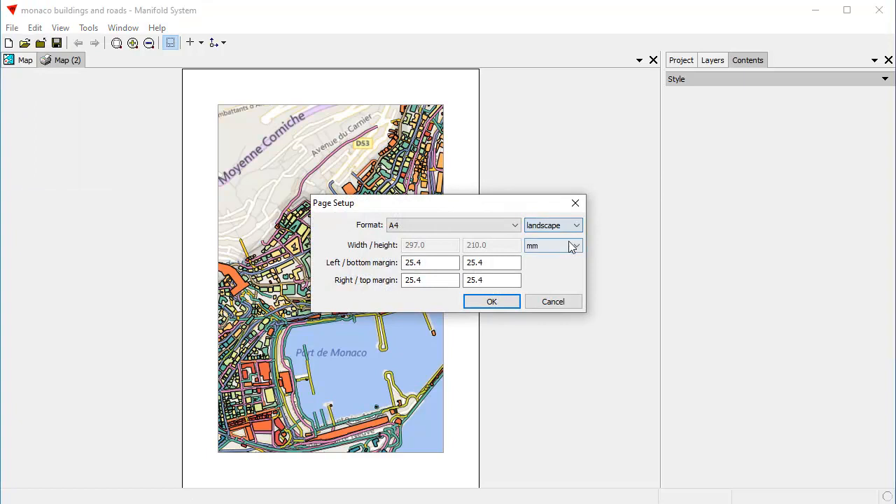
left_click(505, 299)
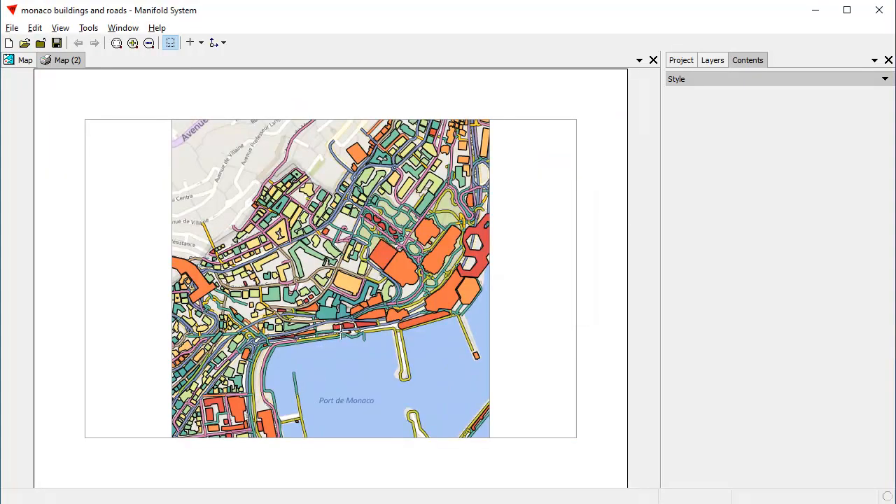
Shrink the map frame and move it to the page's upper right, just inside the margins
left_click(334, 324)
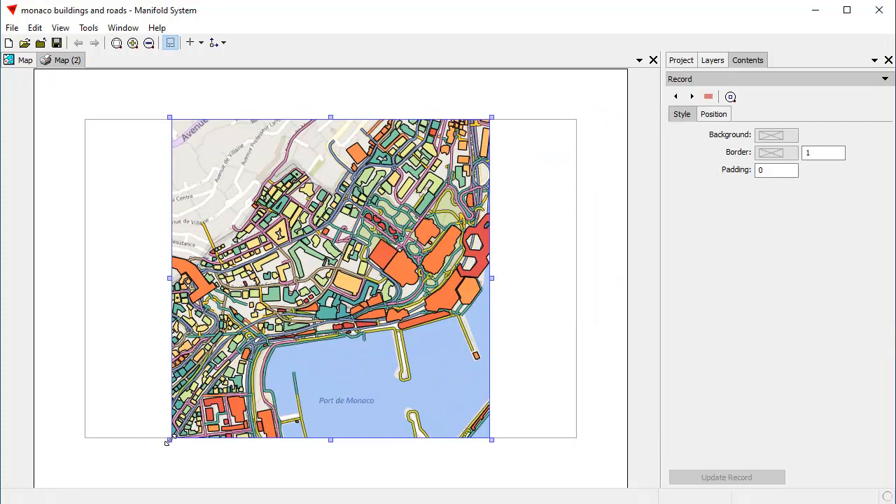
left_click_drag(168, 441, 310, 337)
left_click_drag(410, 219, 487, 231)
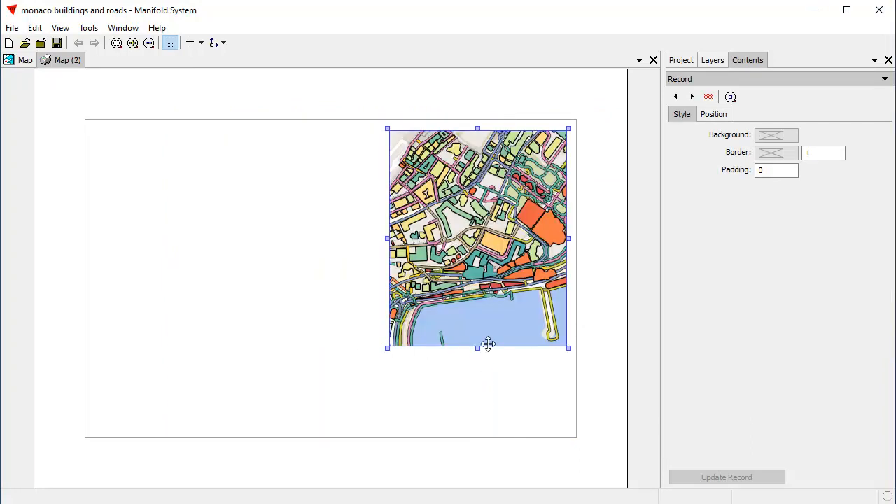
Reposition the map content within its frame so that the Port de Monaco harbour lies in the lower right, and finish editing the frame
left_click(481, 267)
scroll(481, 245, "up", 3)
scroll(480, 245, "down", 6)
mouse_move(491, 281)
left_mouse_down()
mouse_move(481, 228)
mouse_move(500, 287)
mouse_move(489, 274)
left_mouse_up()
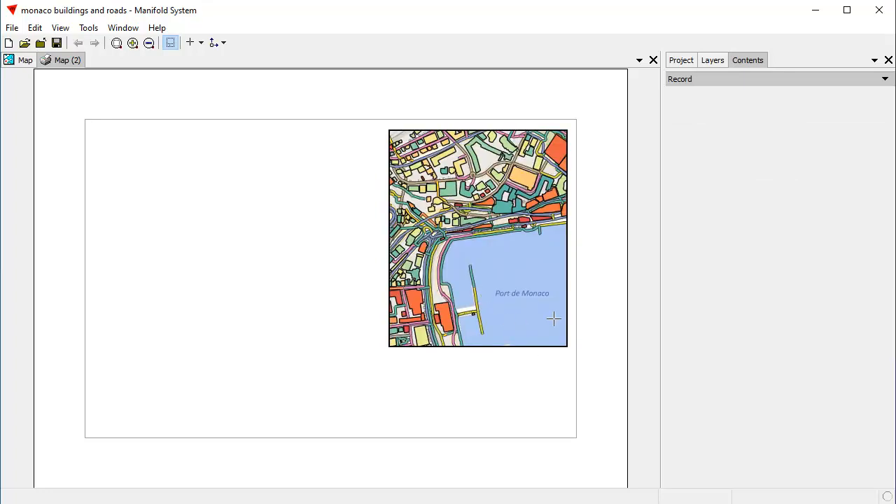
double_click(507, 399)
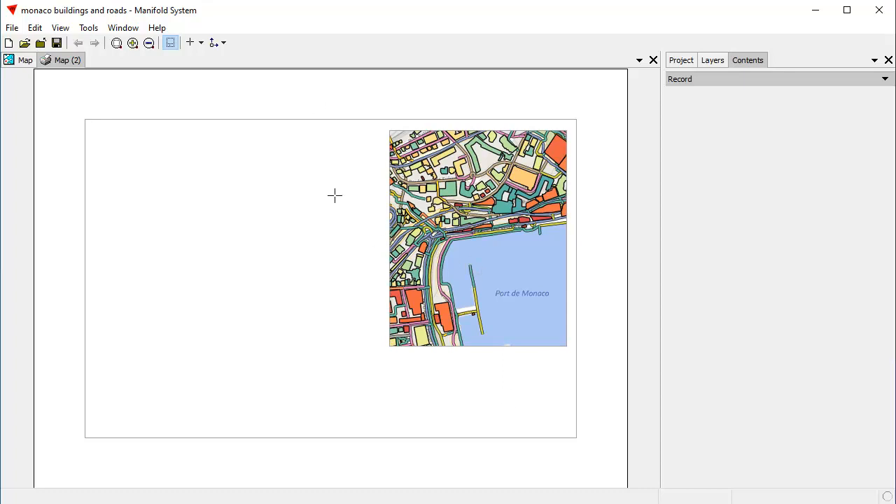
Add a legend captioned "Monaco" for the buildings and roads layers, excluding the Bing Maps street map image
left_click(201, 43)
left_click(238, 171)
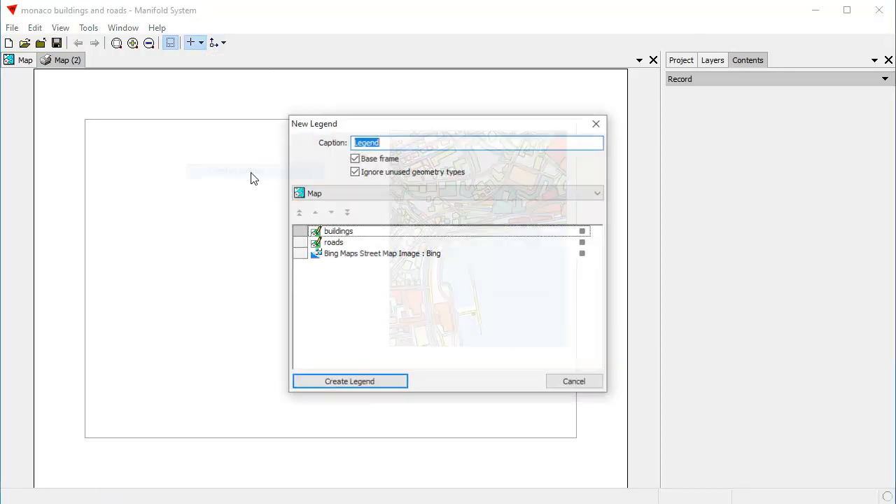
type("Monaco")
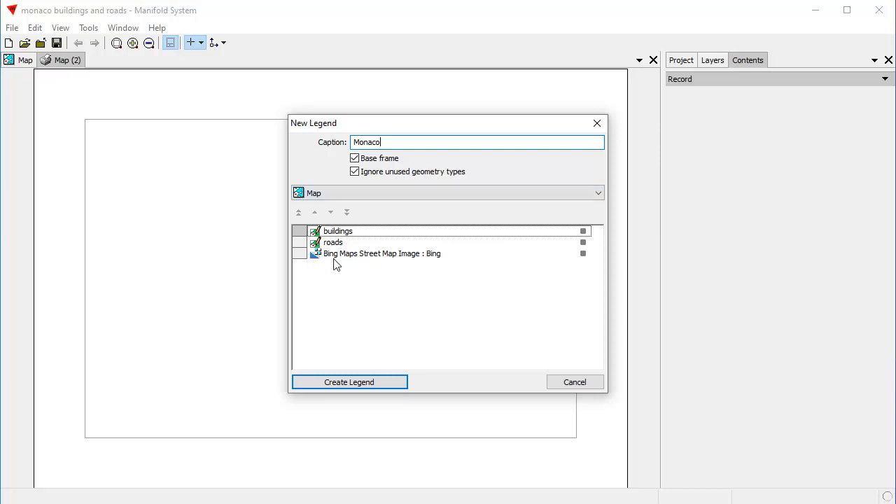
left_click(585, 254)
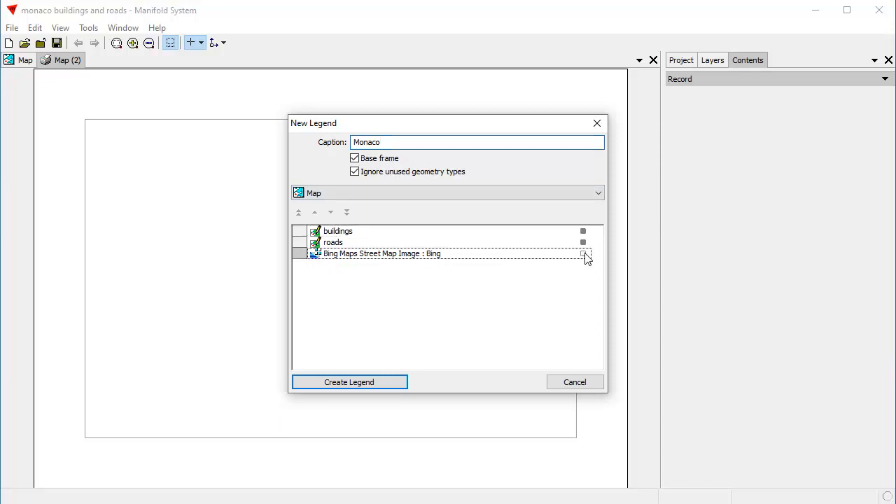
left_click(393, 387)
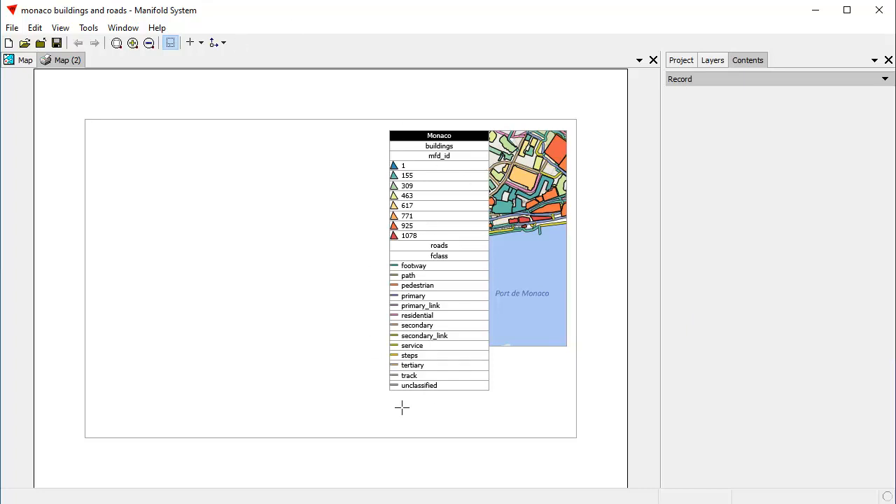
left_click(223, 42)
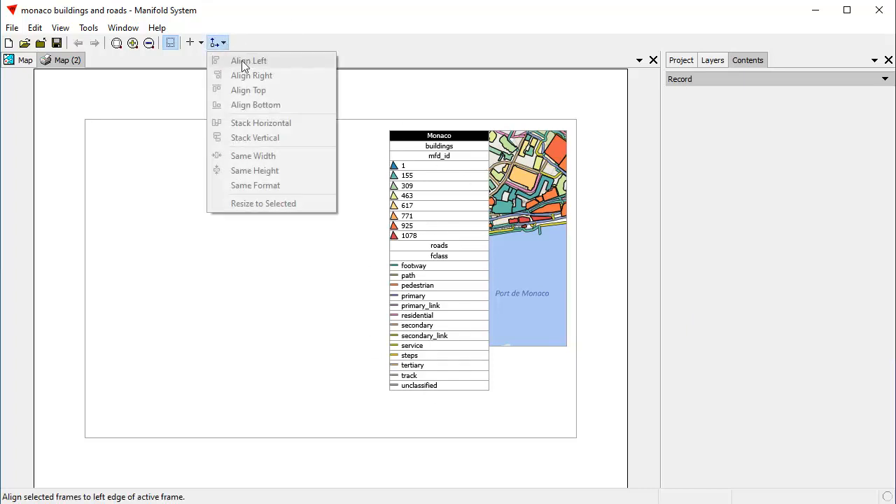
left_click(403, 34)
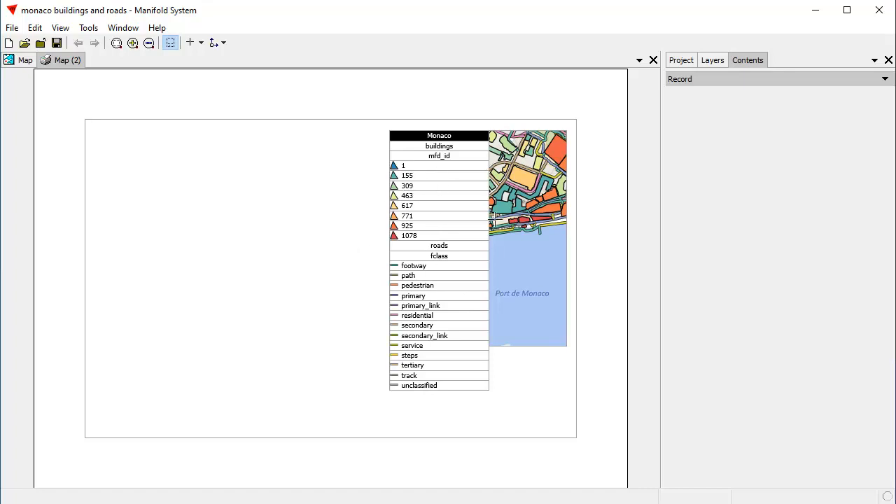
Examine how the legend's frames are grouped in the layer list, trying selection, collapsing and visibility on the roads group
left_click(708, 63)
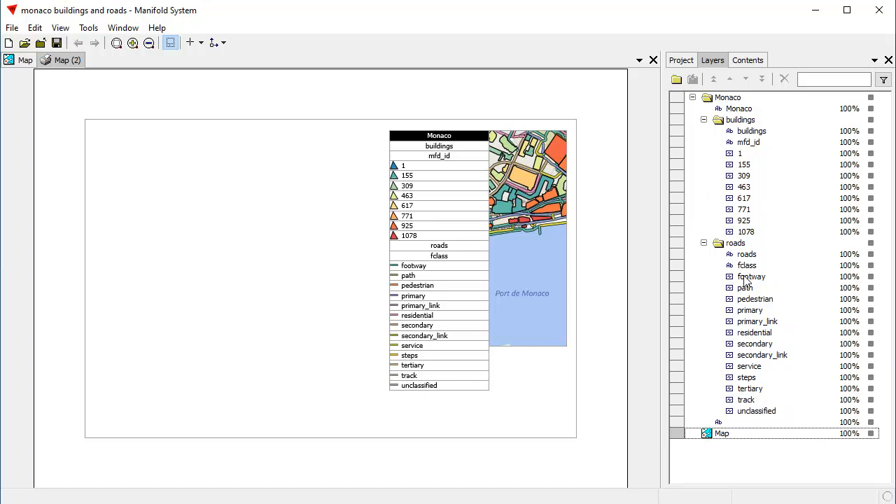
left_click(736, 244)
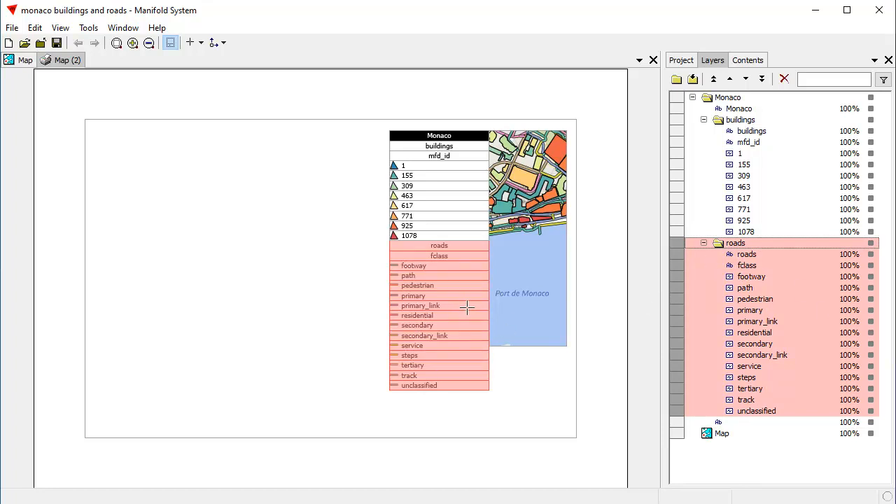
left_click(750, 245, "ctrl")
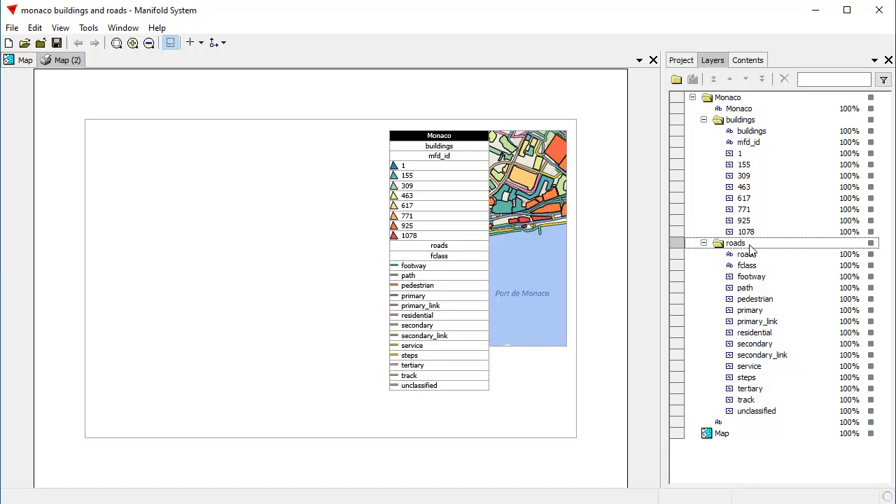
left_click(749, 246)
left_click(749, 246, "ctrl")
left_click(703, 243)
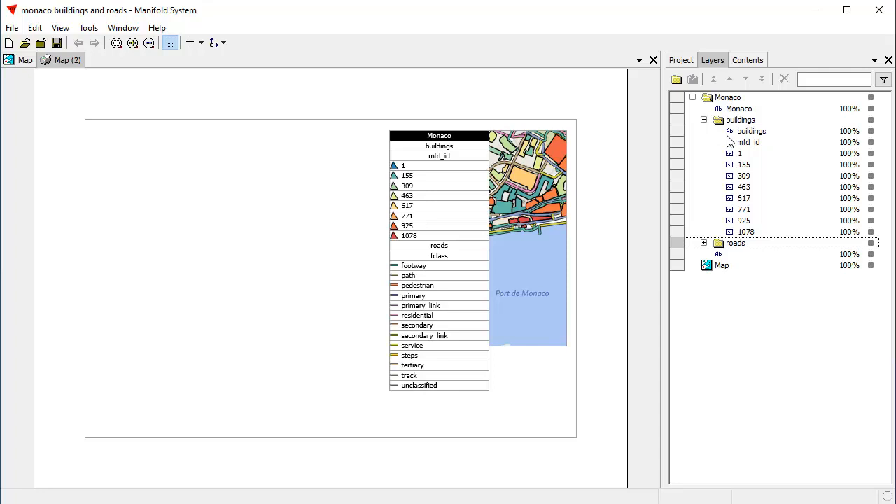
left_click(871, 243)
left_click(871, 243)
left_click(703, 243)
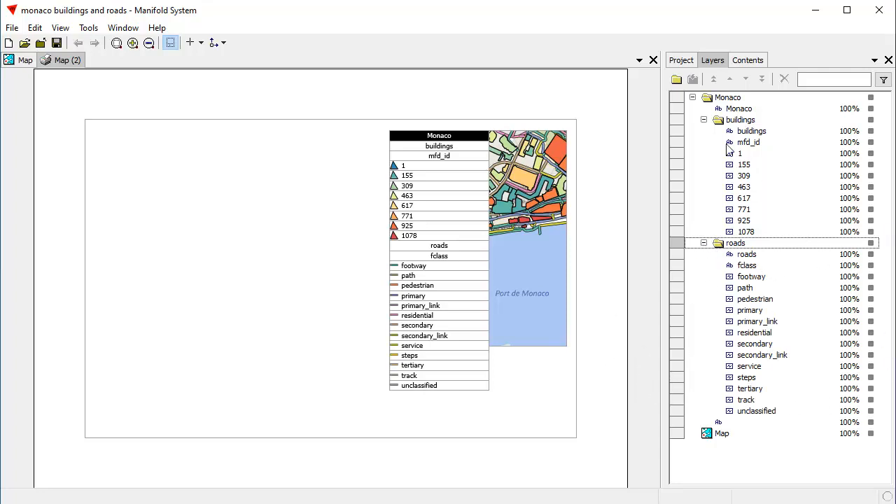
Select the entire Monaco legend group and move it off the map to the empty left part of the page
left_click(725, 100)
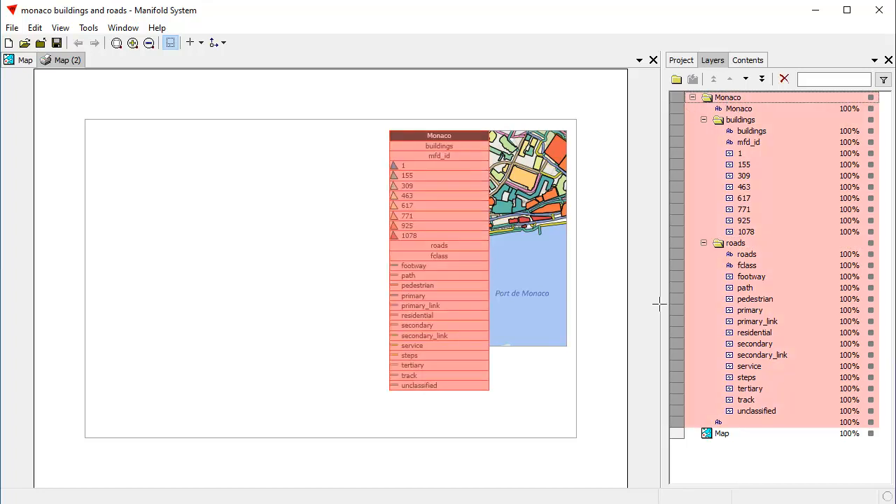
left_click(407, 135)
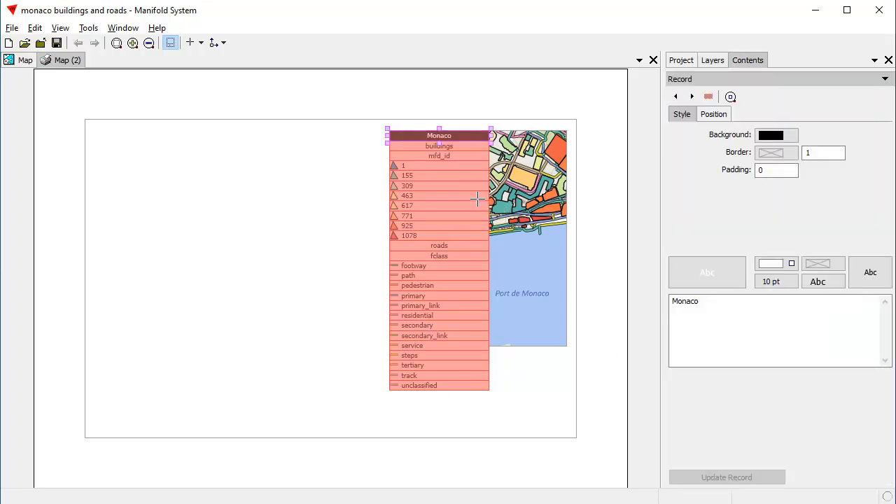
left_click_drag(456, 135, 230, 167)
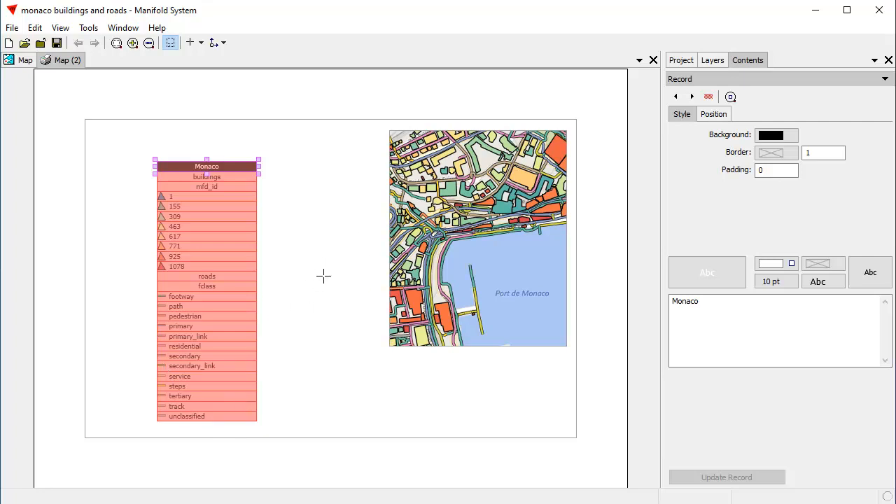
left_click_drag(238, 164, 244, 152)
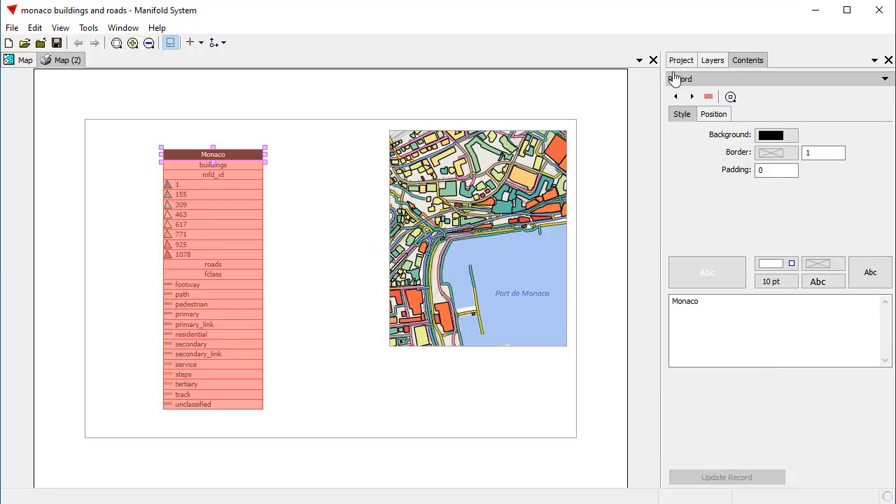
Deselect all frames of the legend
left_click(710, 62)
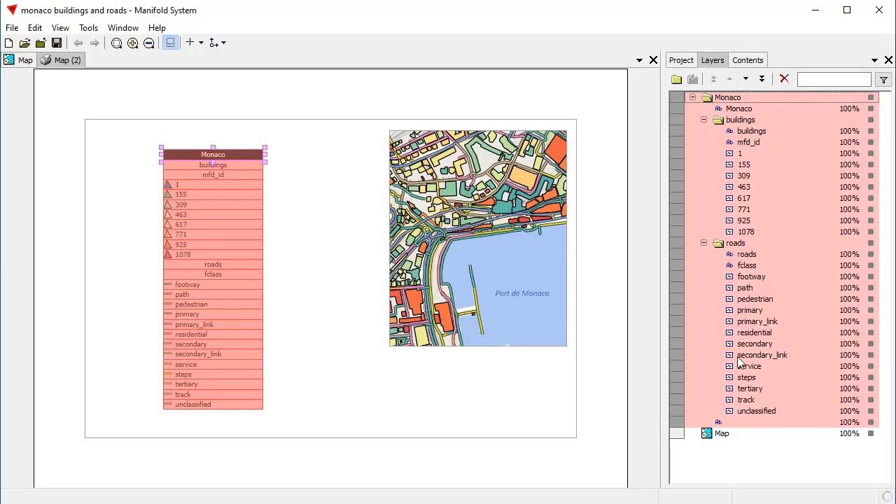
key("ctrl+shift+a")
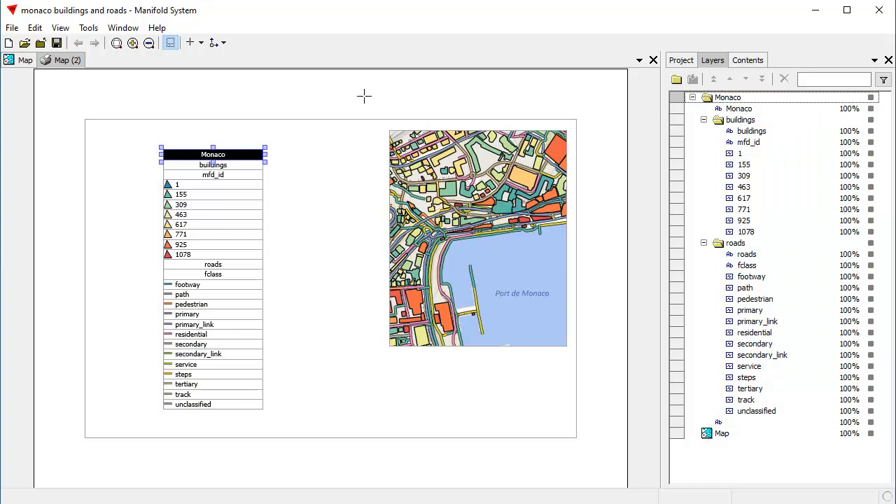
left_click(41, 31)
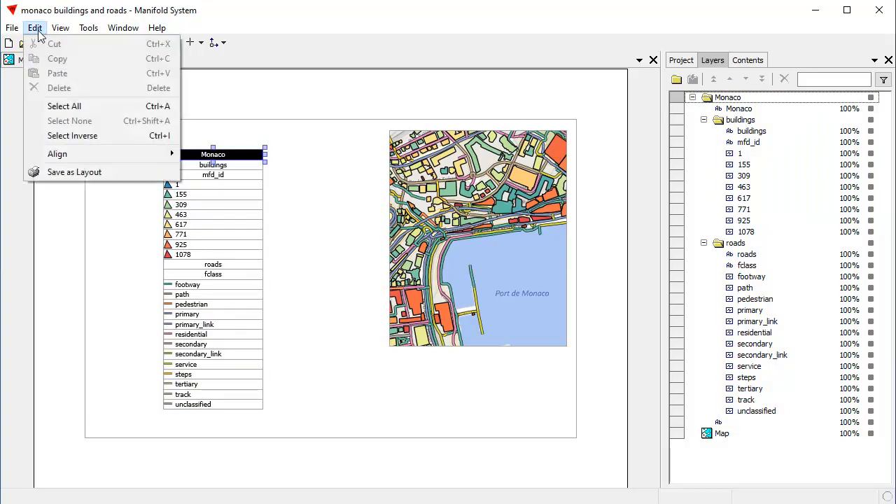
left_click(518, 28)
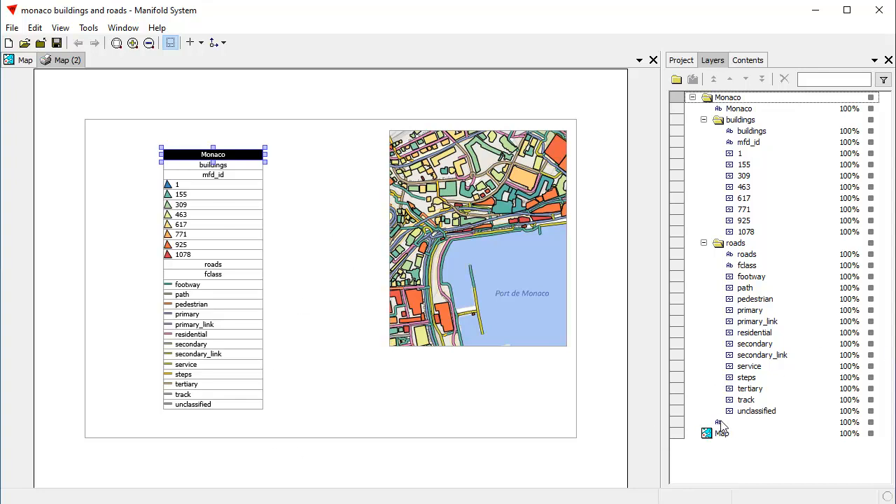
Move the legend's unnamed base frame into the gap between the legend entries and the map
left_click(720, 422)
left_click(772, 429)
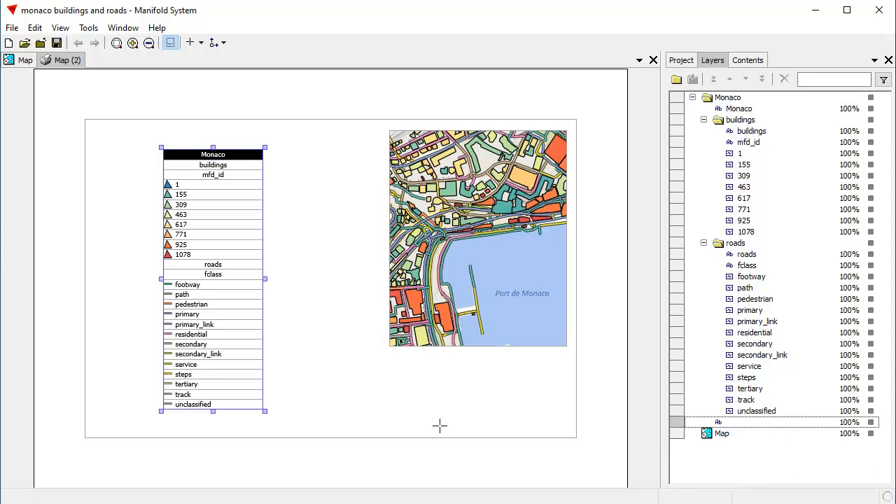
left_click_drag(226, 336, 341, 340)
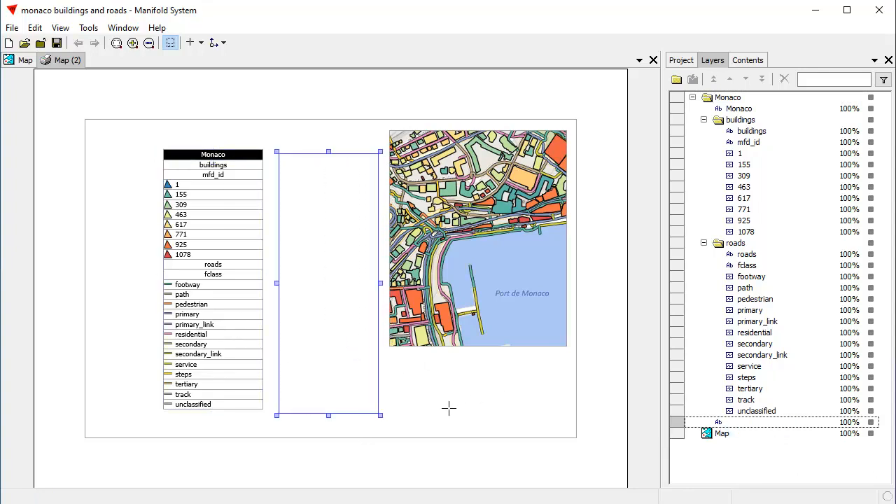
Try making the residential, unclassified and unnamed base frames active in turn from the layer list, and clear the active frame
left_click(472, 407)
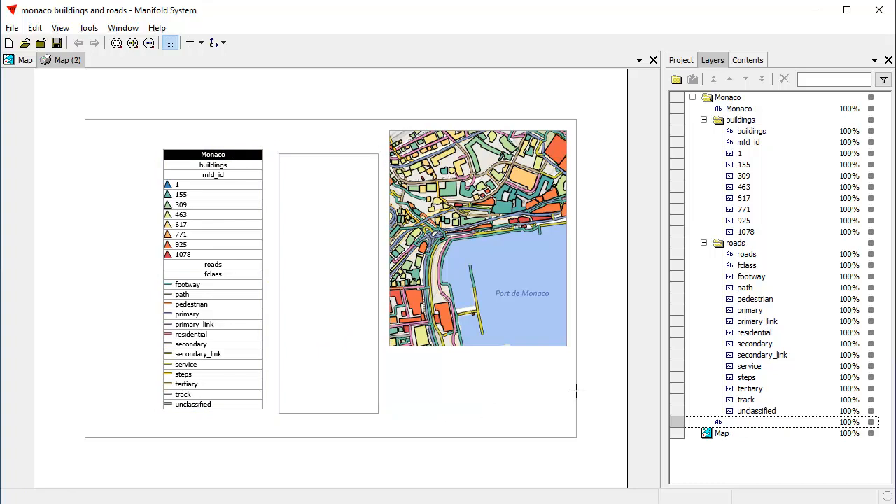
left_click(709, 423, "alt")
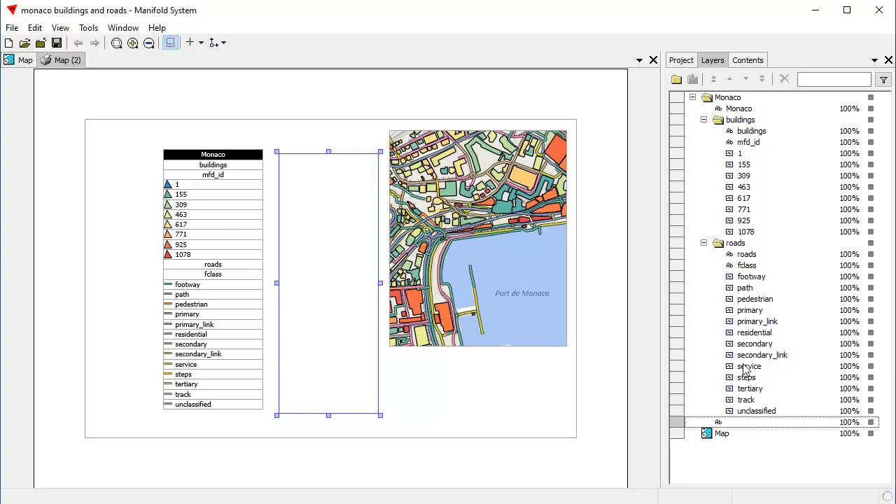
right_click(721, 334)
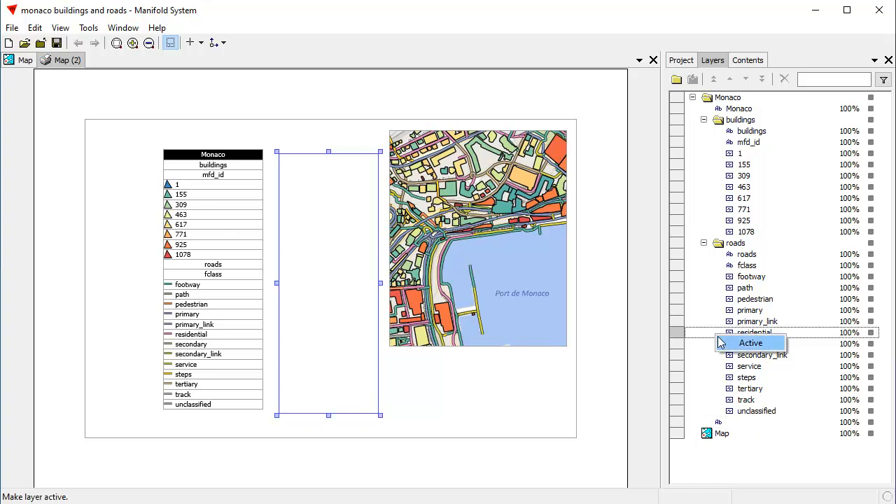
left_click(753, 344)
right_click(711, 416)
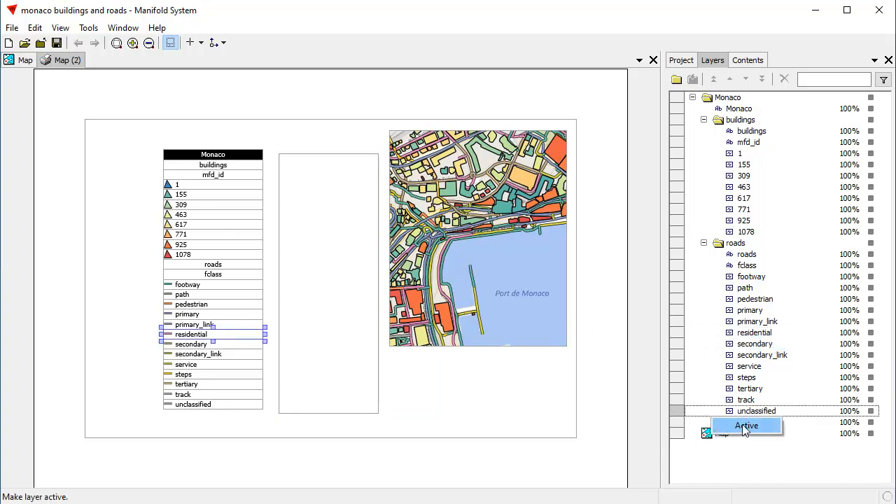
left_click(754, 426)
right_click(707, 423)
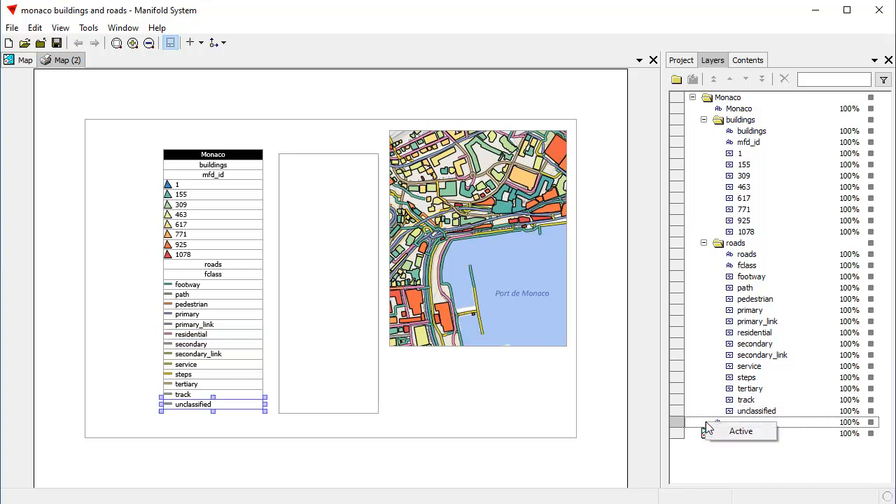
left_click(756, 432)
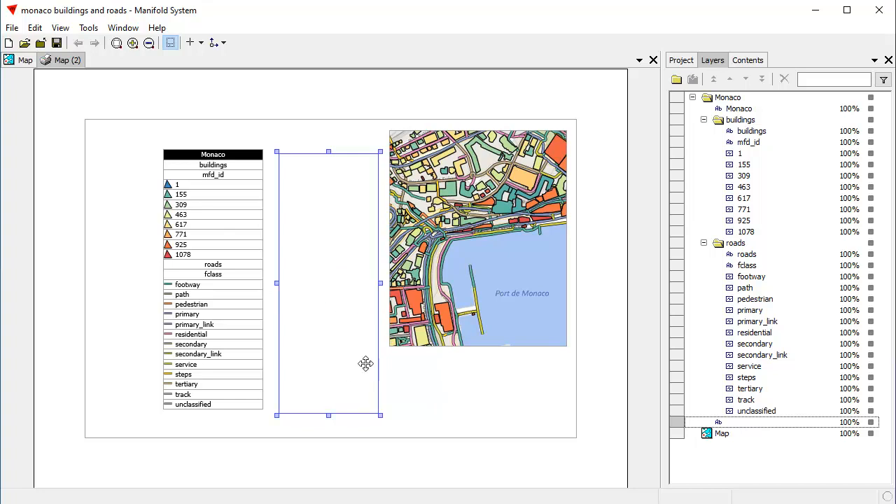
left_click(437, 391, "alt")
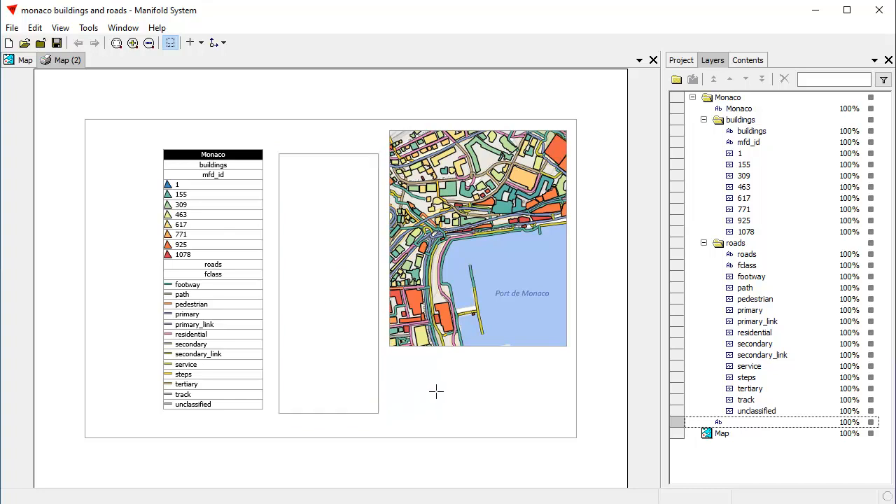
Hide the legend's unnamed base frame in the layout while keeping the Map frame visible
left_click(876, 427)
left_click(876, 427)
left_click(874, 433)
left_click(871, 423)
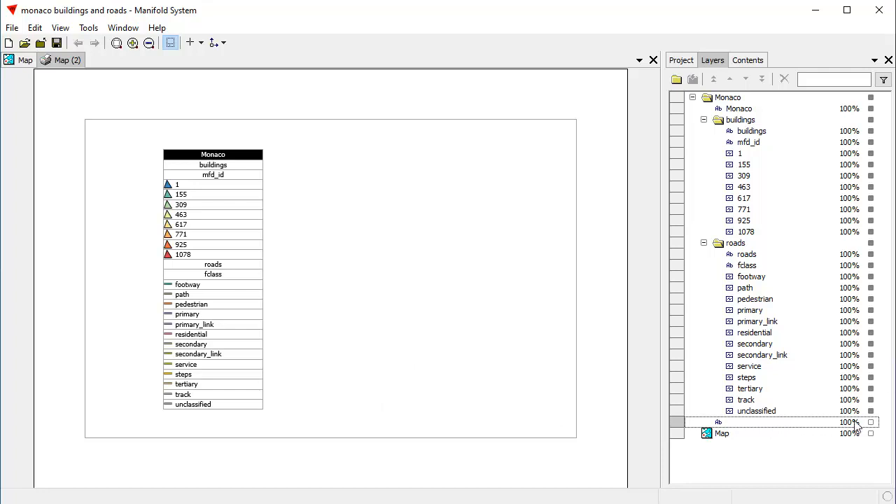
left_click(872, 434)
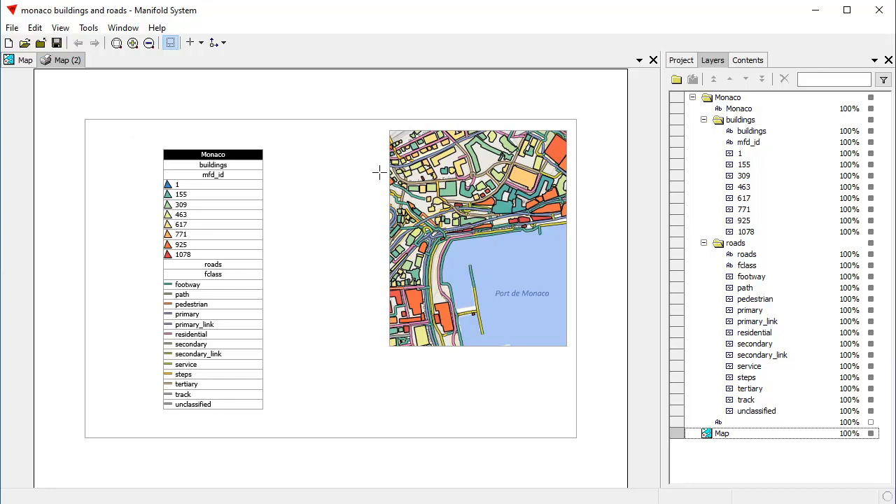
Compare the layout's appearance with and without the frame outlines
left_click(171, 43)
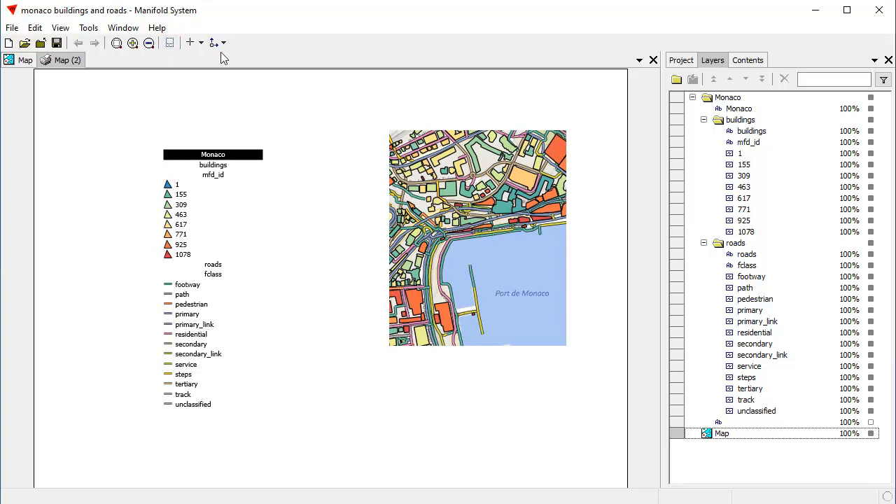
left_click(171, 43)
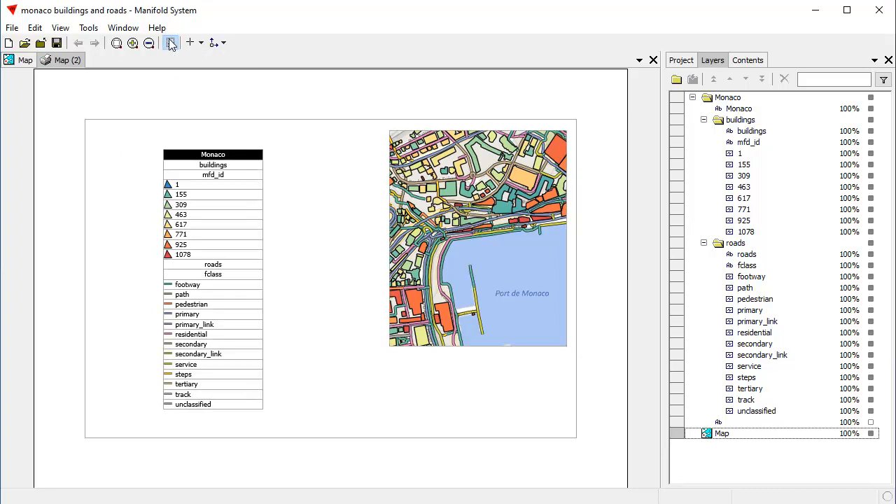
left_click(171, 44)
left_click(171, 42)
left_click(171, 43)
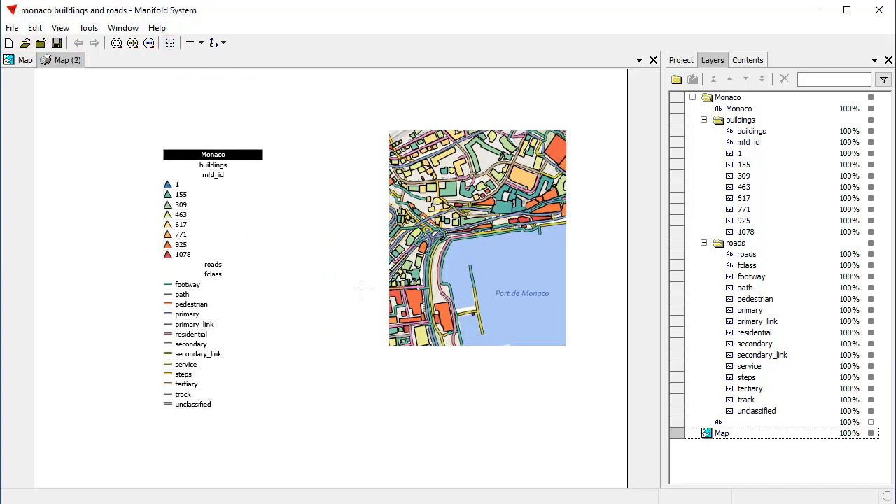
Check the base frame's own border by showing it without frame outlines, then hide it and restore the outlines
left_click(872, 423)
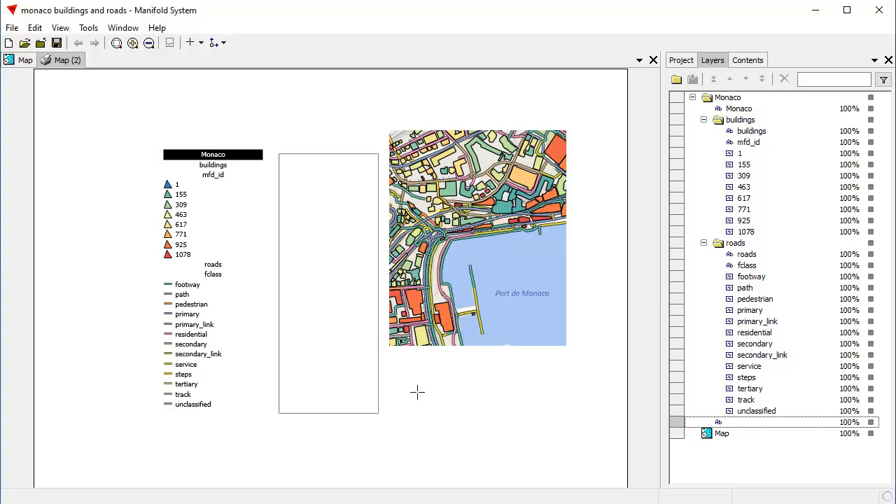
left_click(871, 423)
left_click(169, 43)
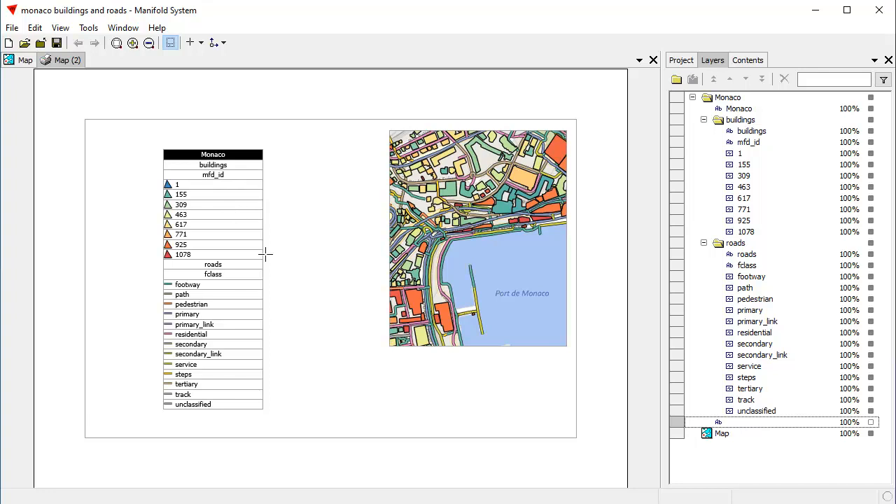
Change the text of the legend's buildings heading to "buildings by mfd_id"
left_click(221, 164)
left_click(742, 312)
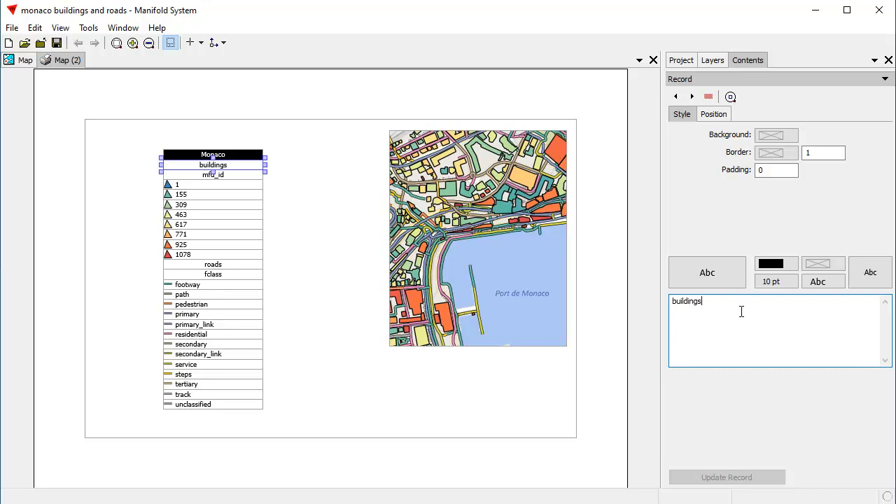
type("by ")
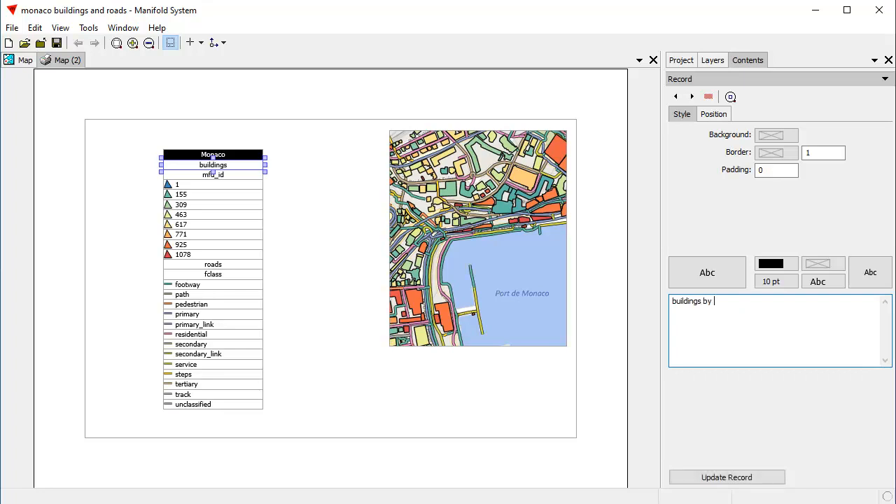
type("mfd_id")
left_click(767, 475)
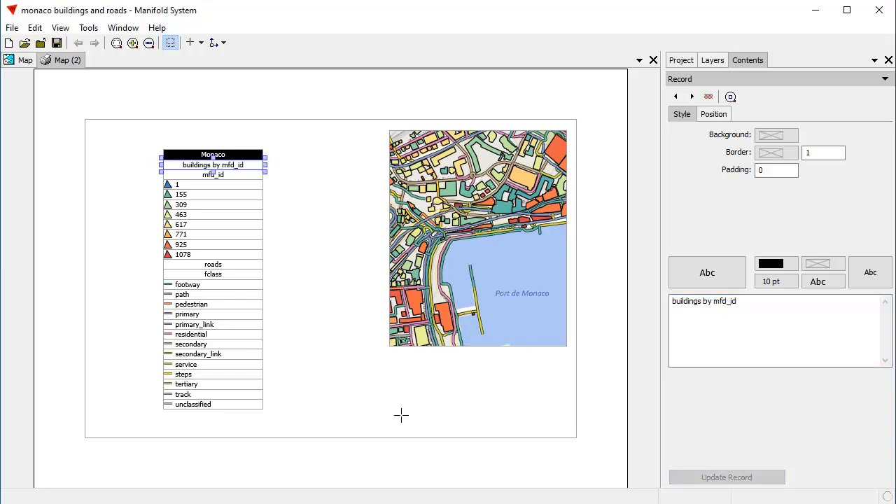
Change the text of the legend's roads heading to "roads by fclass" and leave no frame active
left_click(223, 264)
left_click(723, 301)
type("by fclass")
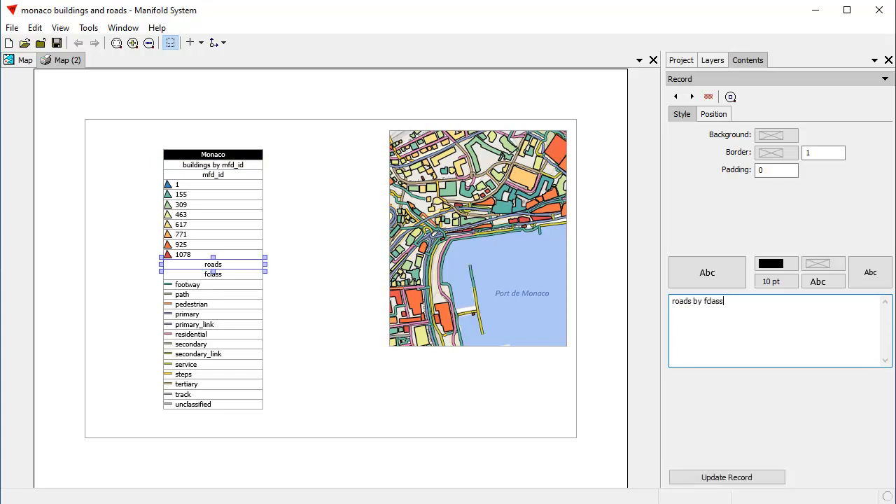
left_click(742, 477)
left_click(316, 341)
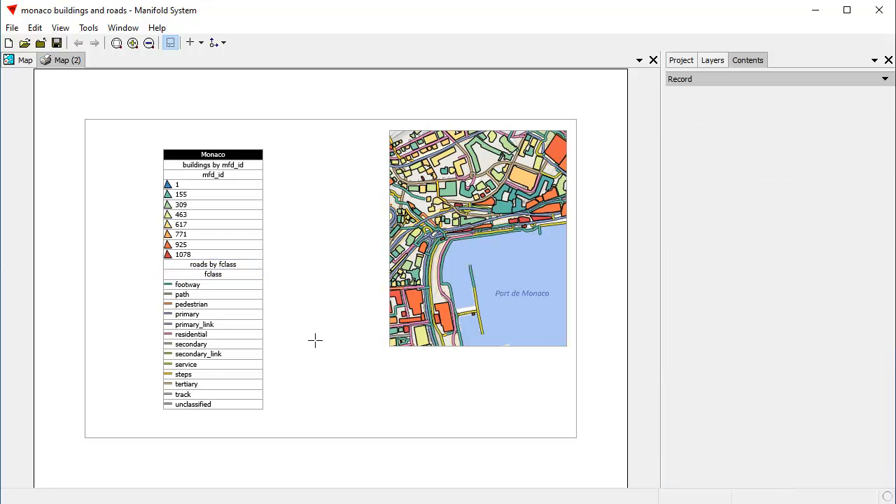
Delete the separate mfd_id and fclass subheading frames from the legend
left_click(231, 178)
left_click(228, 273, "ctrl")
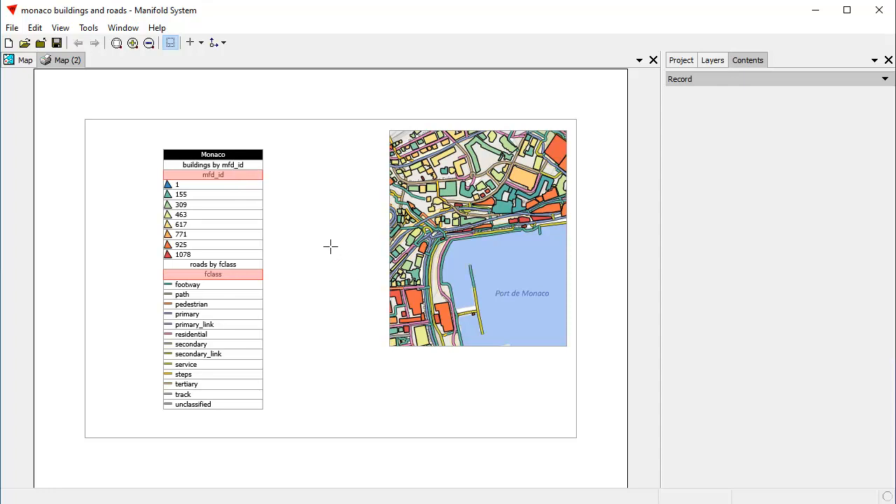
left_click(35, 28)
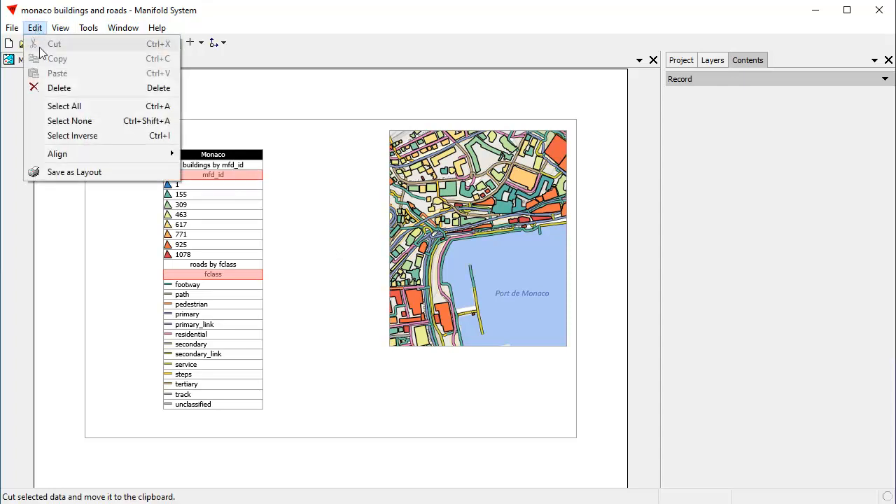
left_click(59, 90)
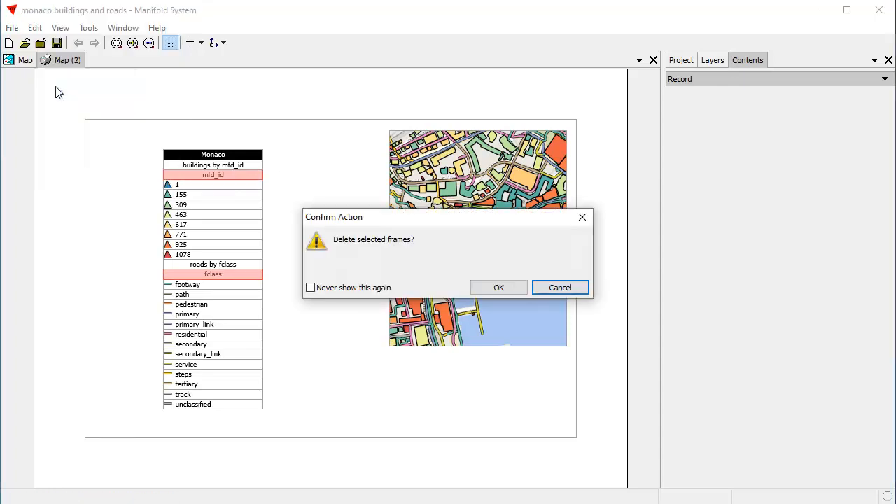
left_click(498, 287)
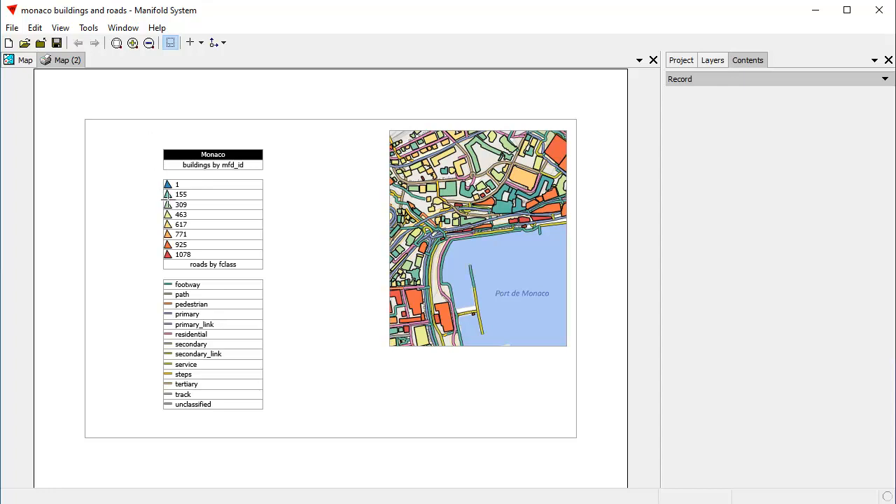
Select all remaining legend frames and stack them vertically with the Monaco title as the active frame, closing the gaps
left_click_drag(144, 133, 241, 421)
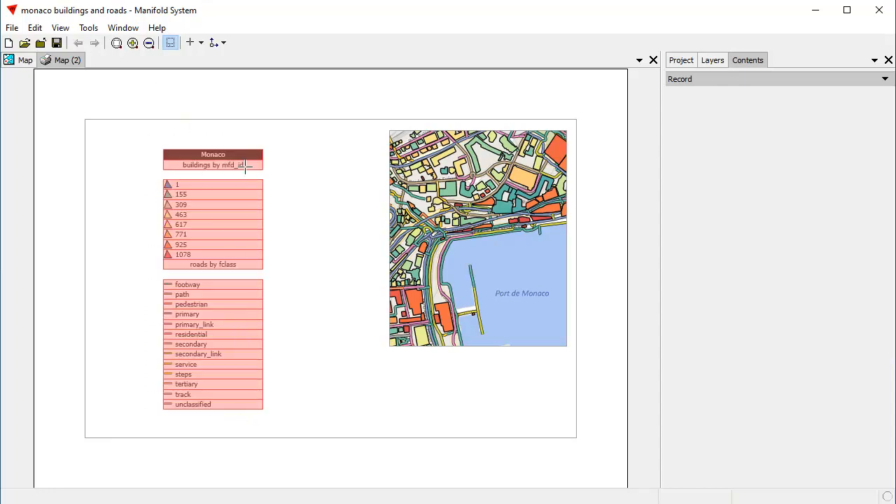
left_click(224, 43)
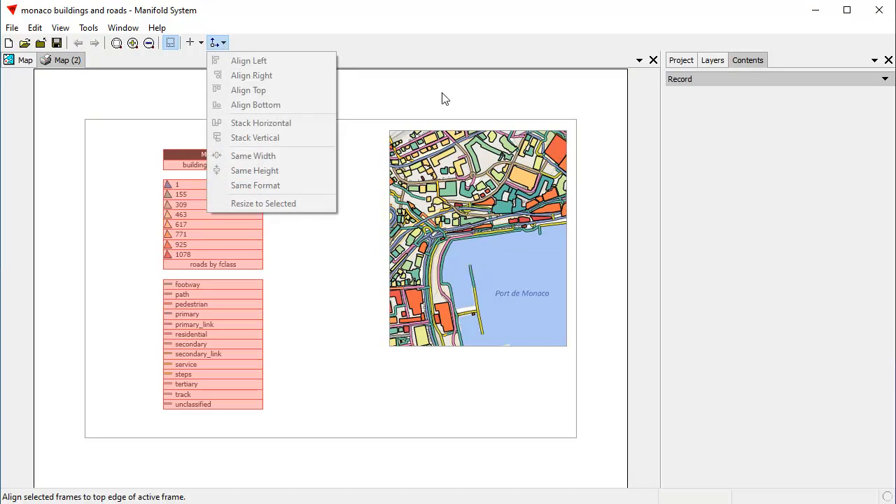
left_click(248, 138)
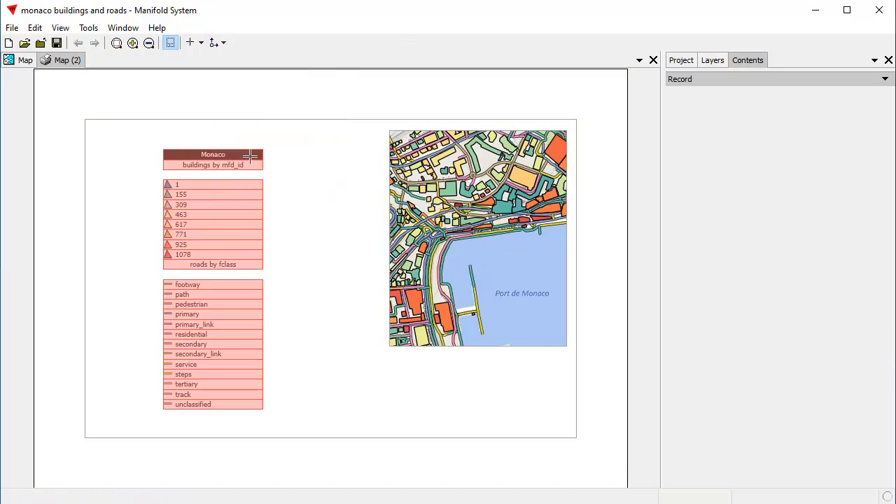
left_click(249, 154)
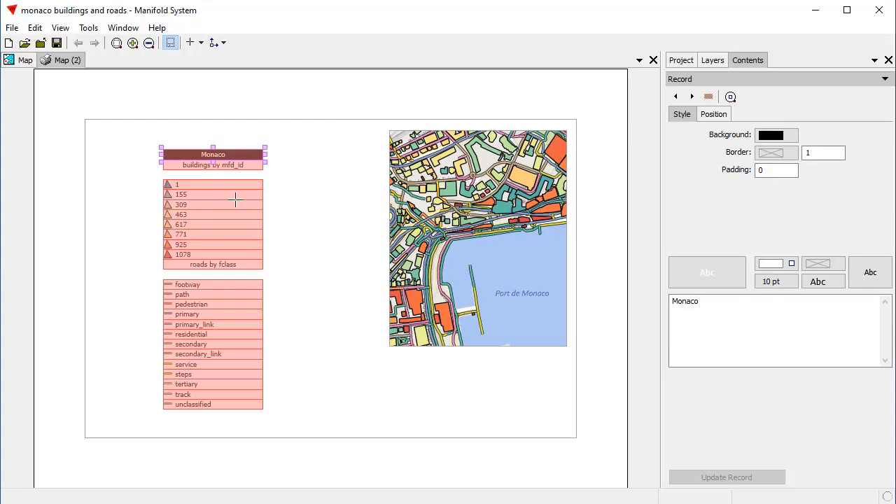
left_click(223, 42)
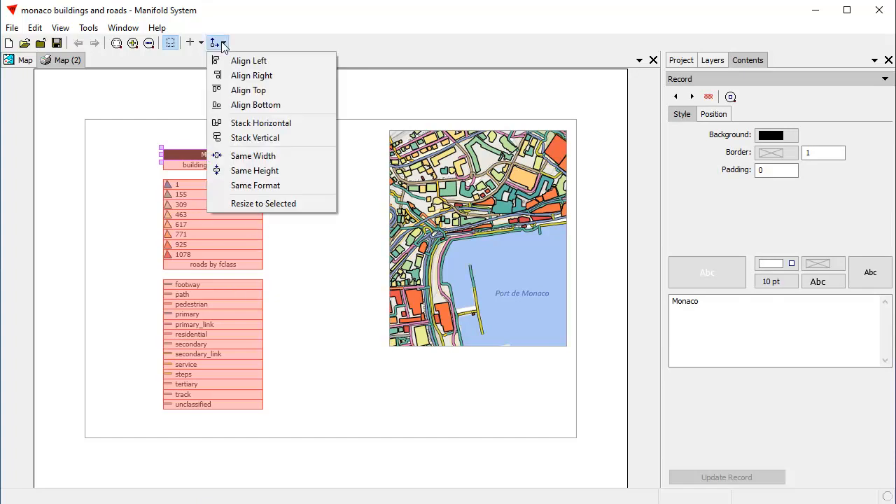
left_click(285, 139)
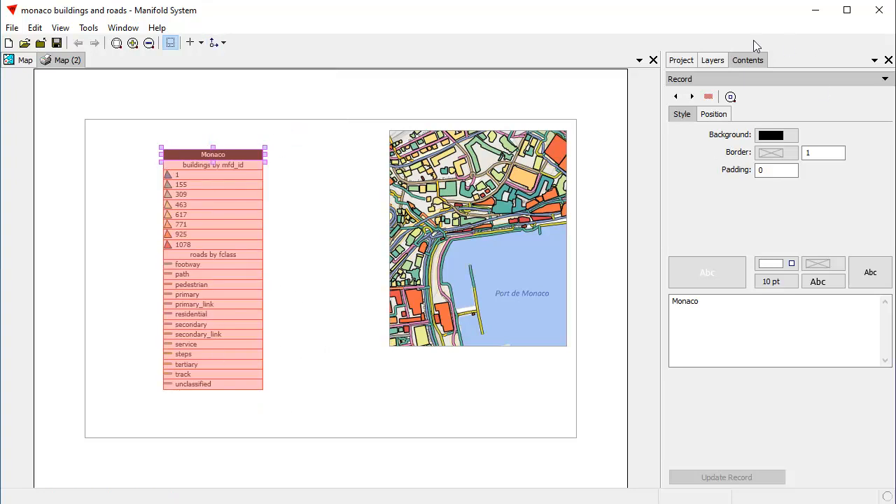
View the legend's frames in the layer list, then clear the active frame and the selection
left_click(710, 61)
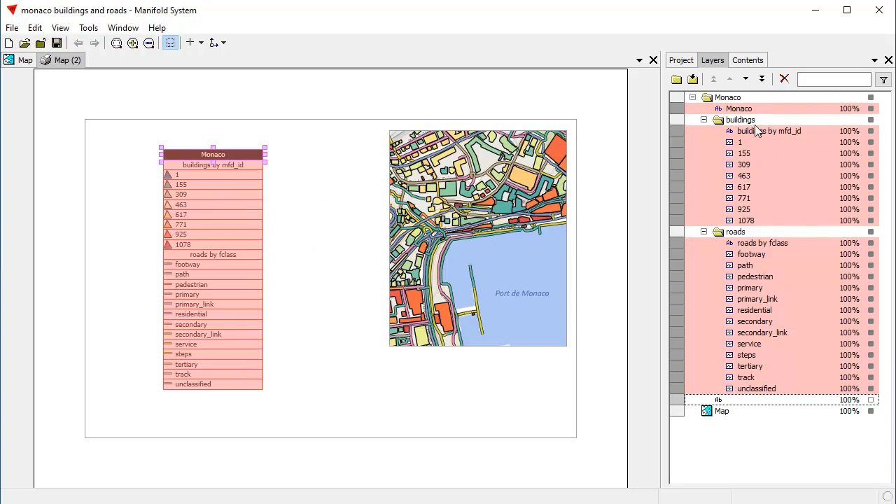
left_click(305, 206)
left_click(35, 28)
left_click(68, 121)
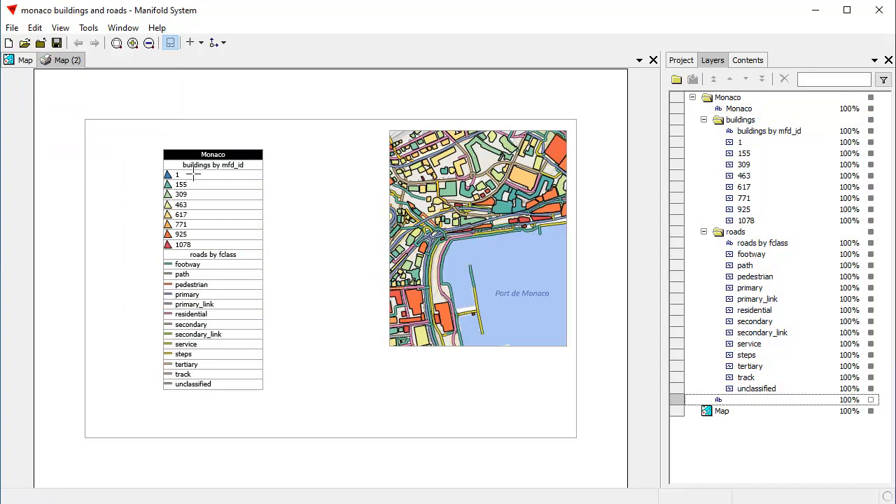
Set the sample shape of the legend's buildings entry 1 to Diamond
left_click(193, 175)
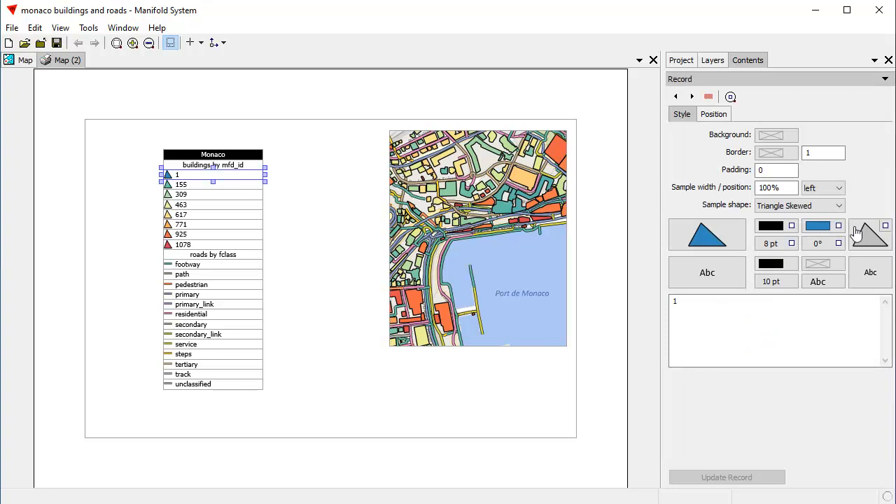
left_click(838, 206)
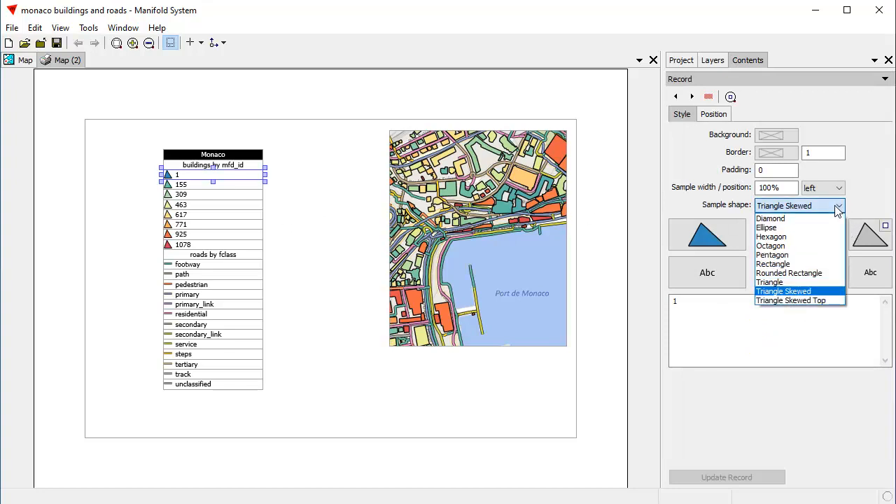
left_click(774, 219)
left_click(735, 480)
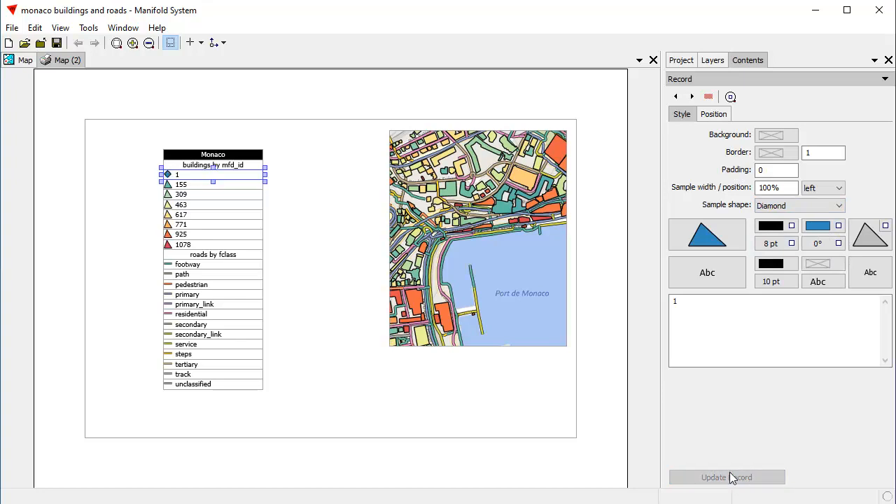
Set the sample shape of the legend's buildings entry 1 to Pentagon
left_click(839, 205)
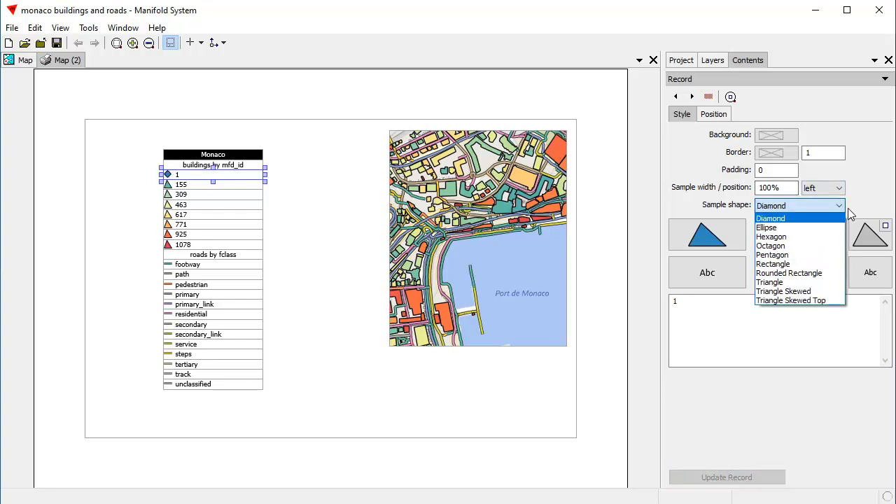
left_click(779, 254)
left_click(746, 479)
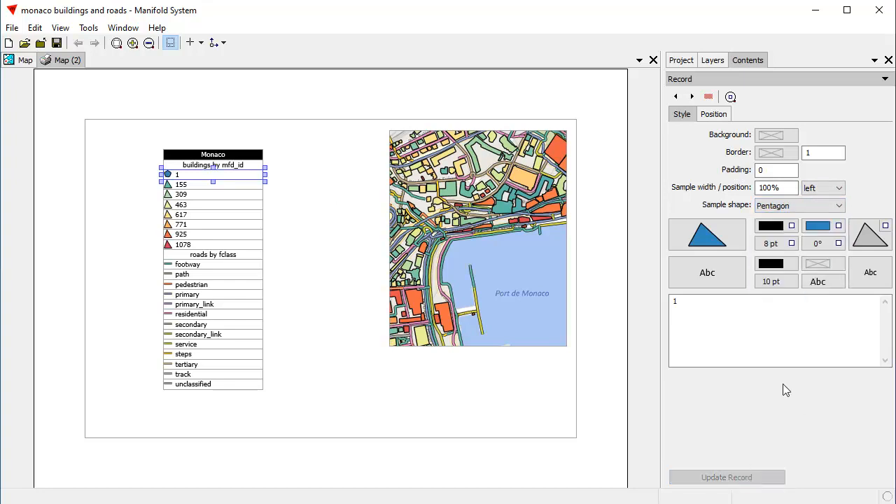
Set the sample shape of the legend's buildings entry 1 to Triangle Skewed Top and its sample width to 150%
left_click(840, 204)
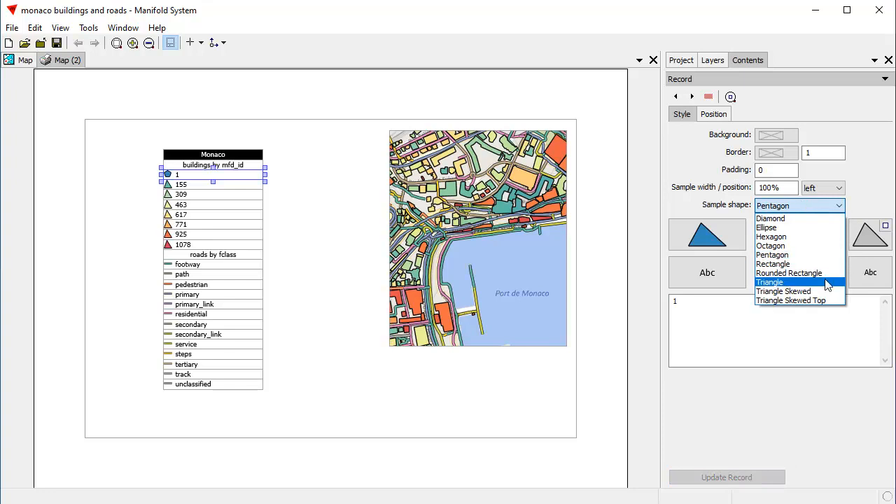
left_click(817, 300)
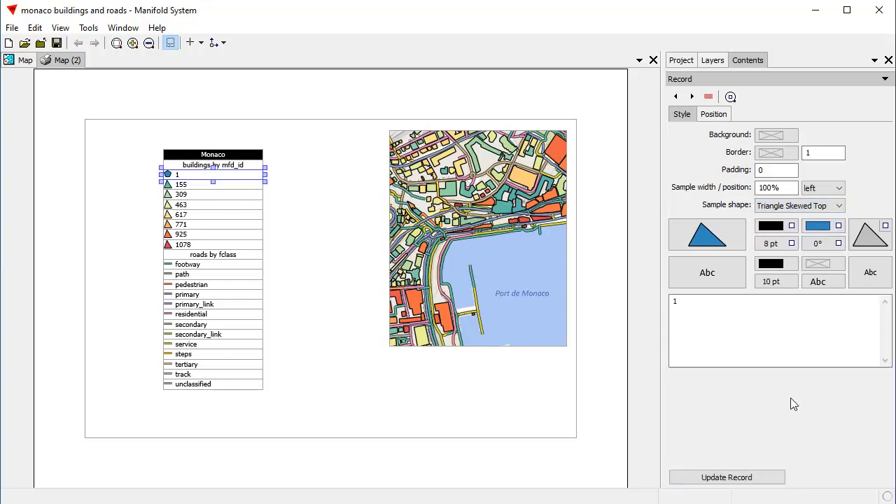
left_click(744, 480)
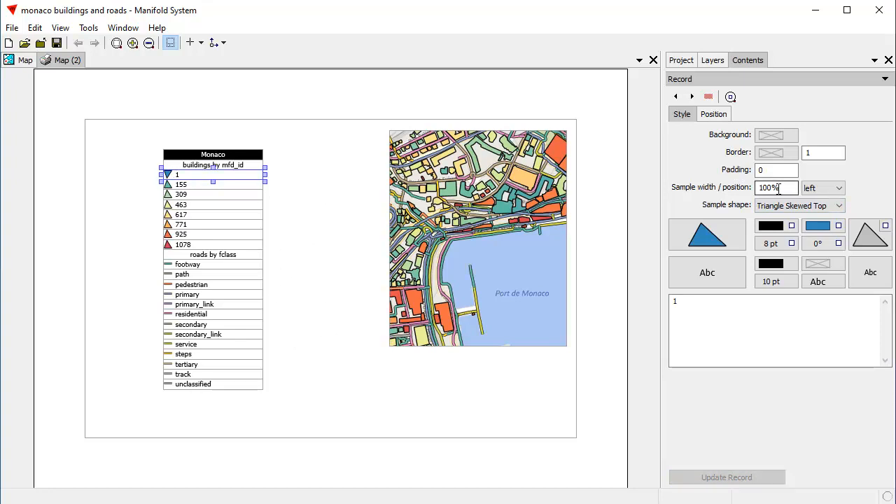
left_click_drag(768, 188, 765, 189)
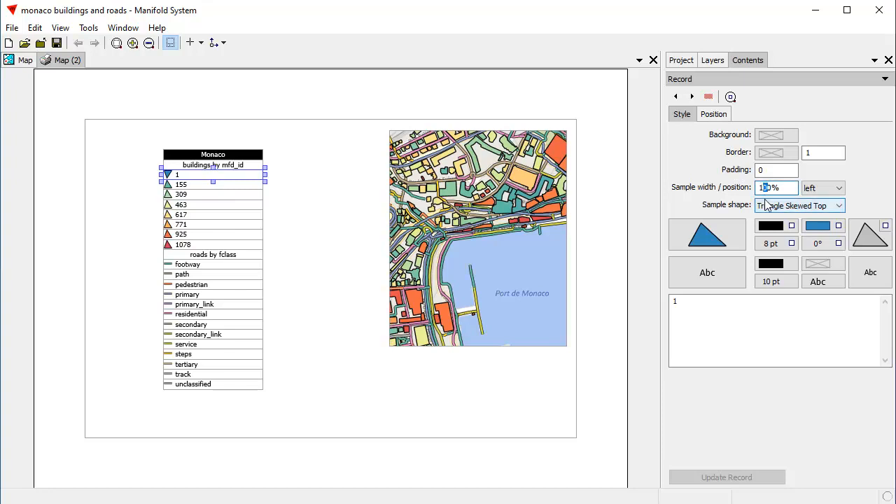
type("5")
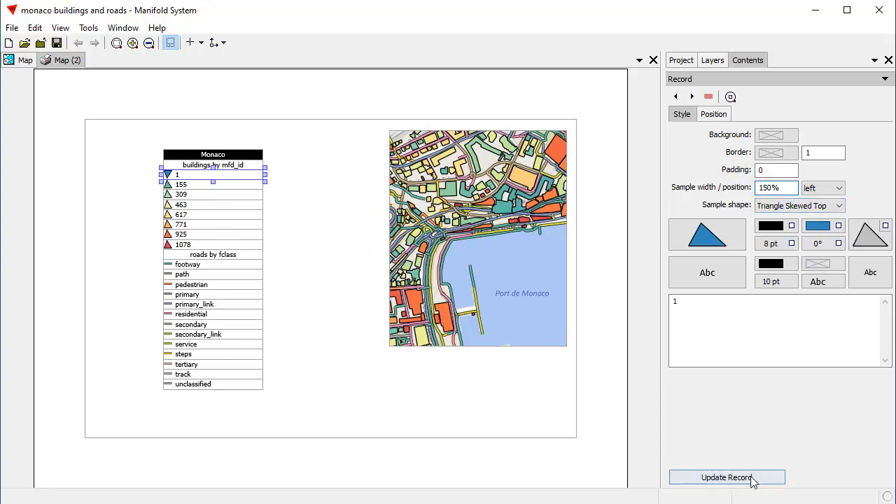
left_click(751, 479)
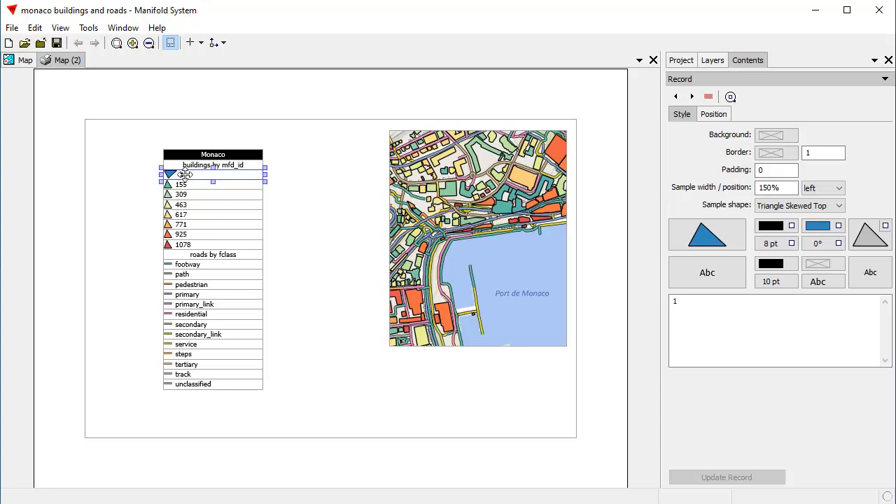
Apply the format of buildings entry 1 to all building entries from 1 to 1078, and clear the selection
left_click_drag(187, 174, 245, 244)
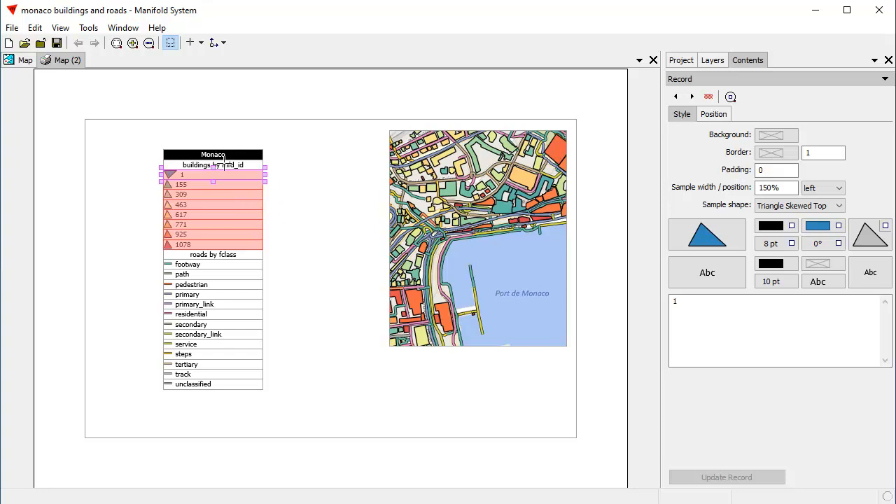
left_click(222, 43)
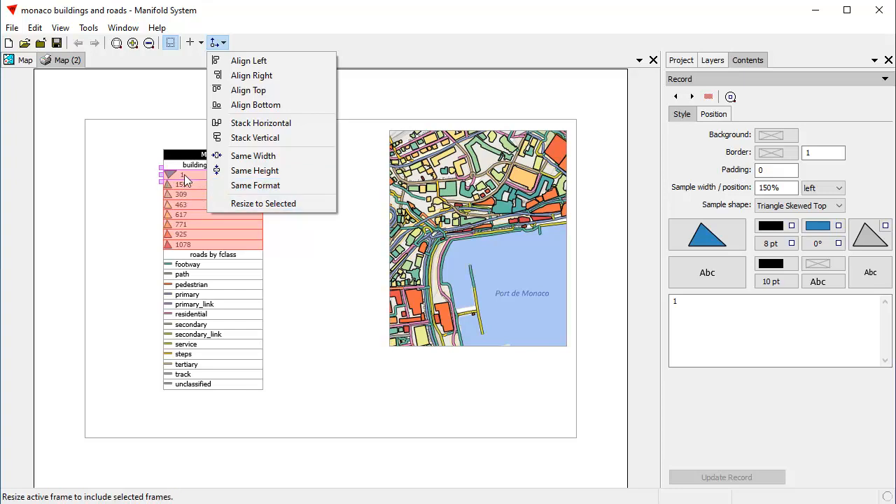
left_click(285, 185)
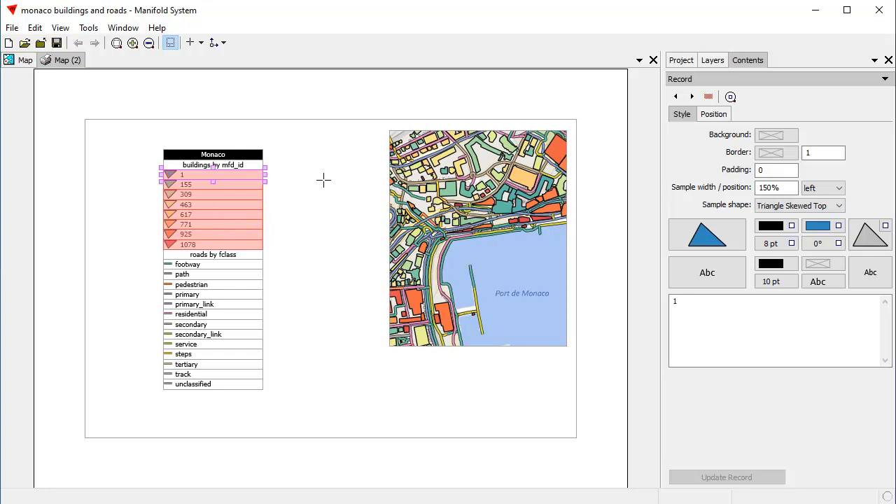
left_click(35, 28)
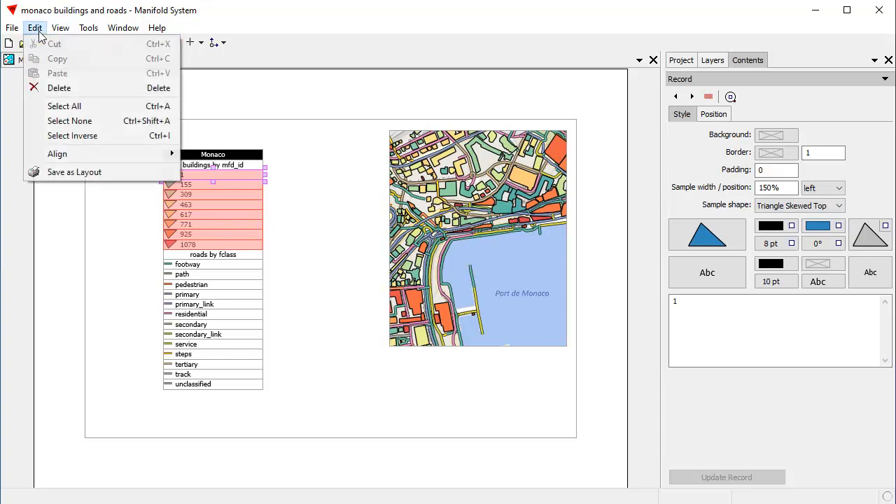
left_click(60, 121)
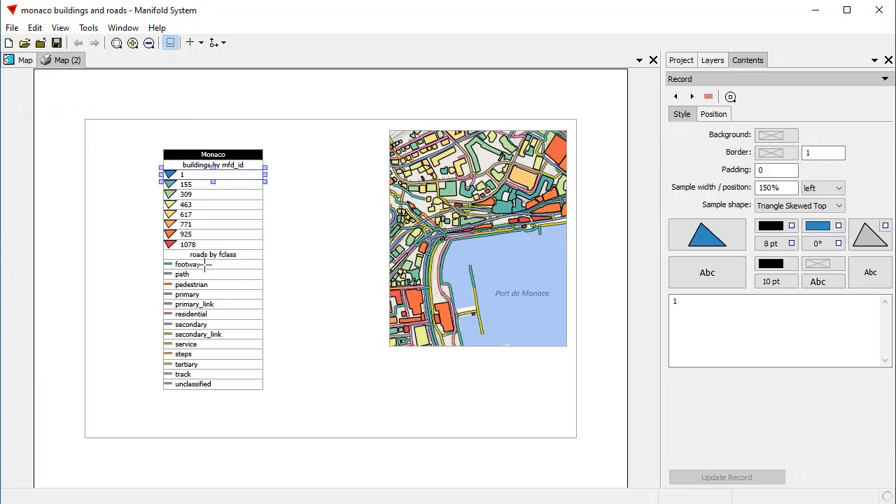
Set the sample width of the legend's footway entry to 200%
left_click(205, 264)
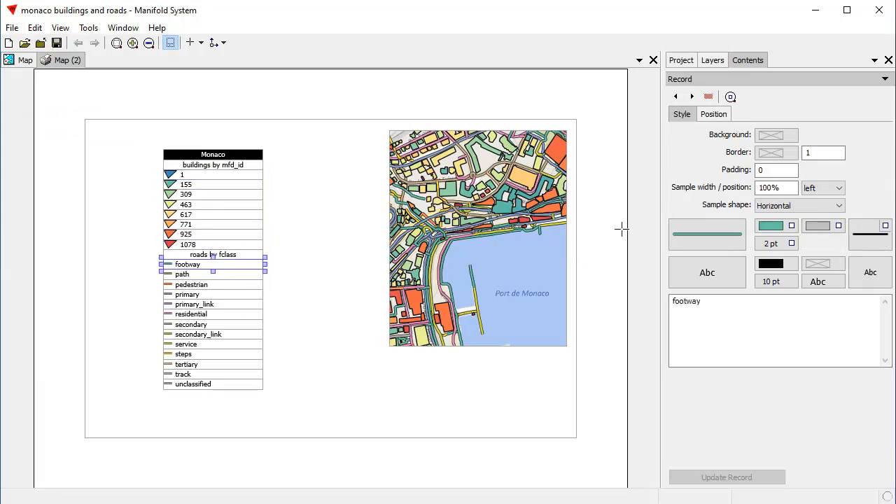
left_click(765, 187)
type("2")
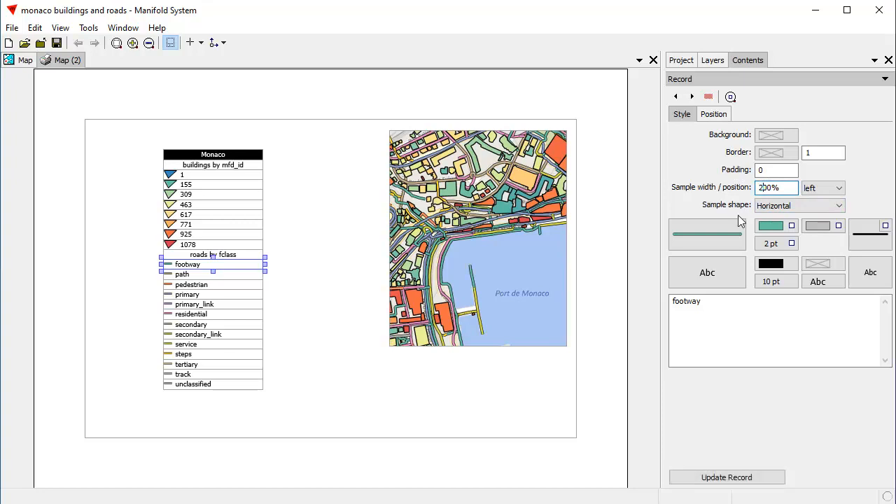
left_click(767, 480)
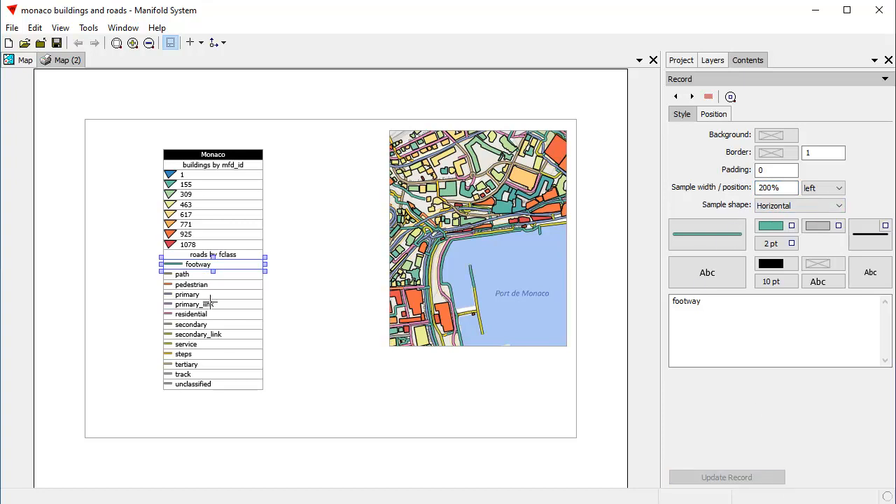
Apply the footway entry's format to all road entries from footway to unclassified, and clear the selection
left_click_drag(191, 259, 246, 387)
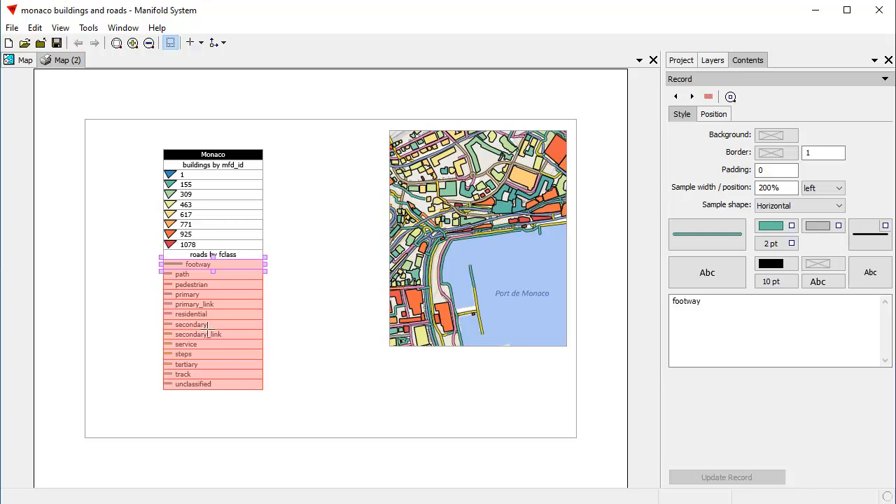
left_click(218, 43)
left_click(294, 185)
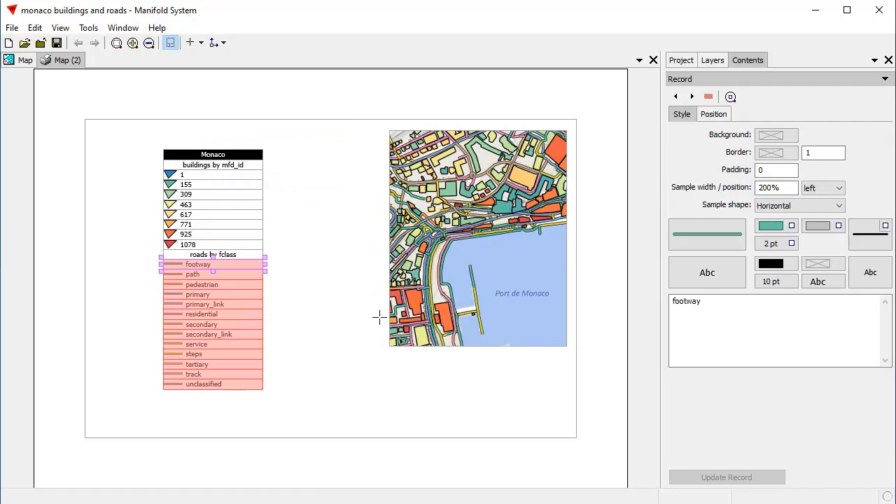
left_click(35, 28)
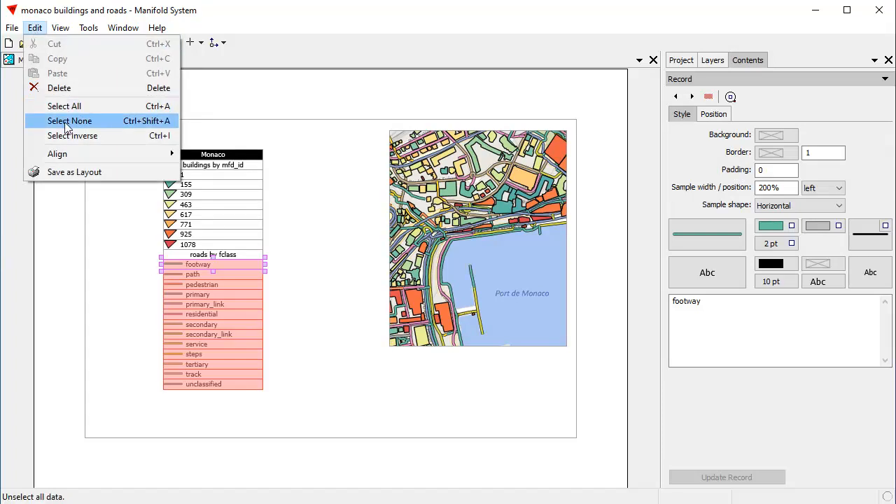
left_click(68, 123)
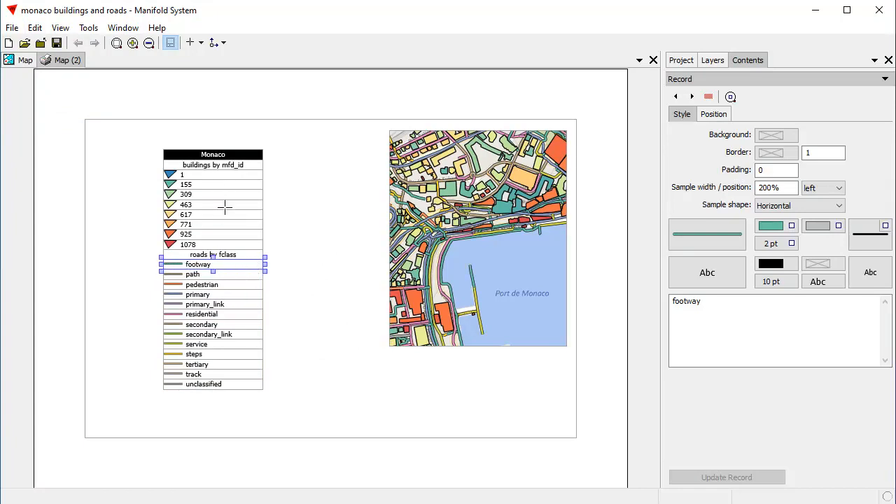
Set the height of the legend's footway frame to 6 mm
left_click(716, 115)
double_click(795, 190)
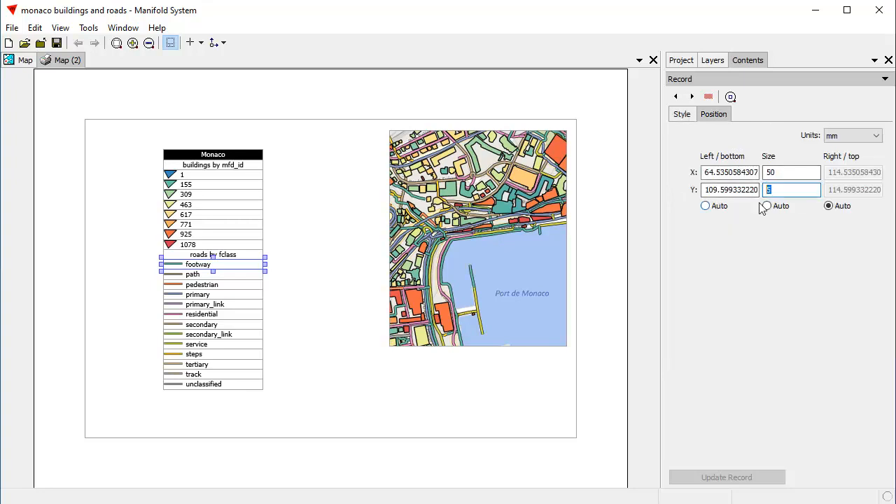
type("6")
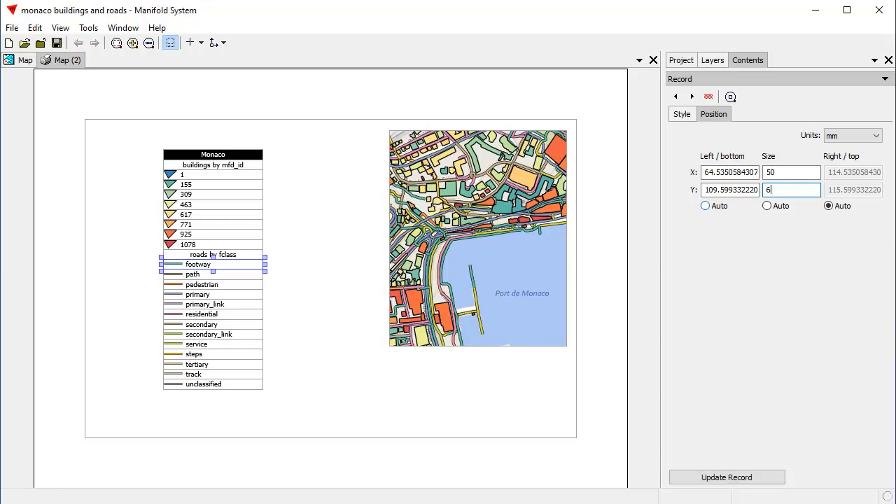
left_click(739, 478)
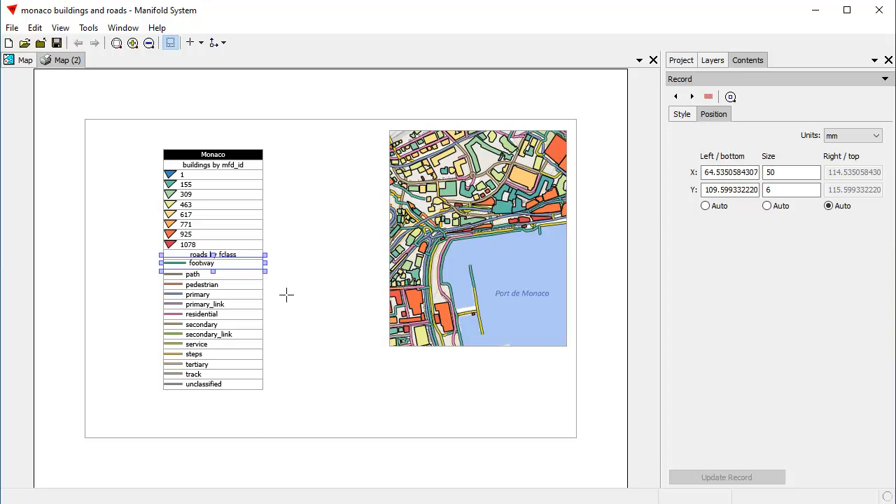
Select all legend frames, match their height to the active footway frame, and stack them vertically
left_click_drag(148, 142, 224, 418)
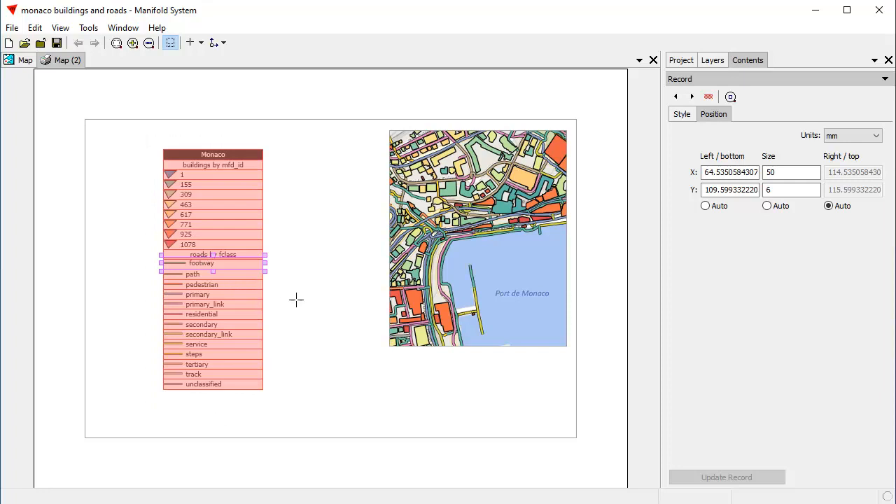
left_click(224, 44)
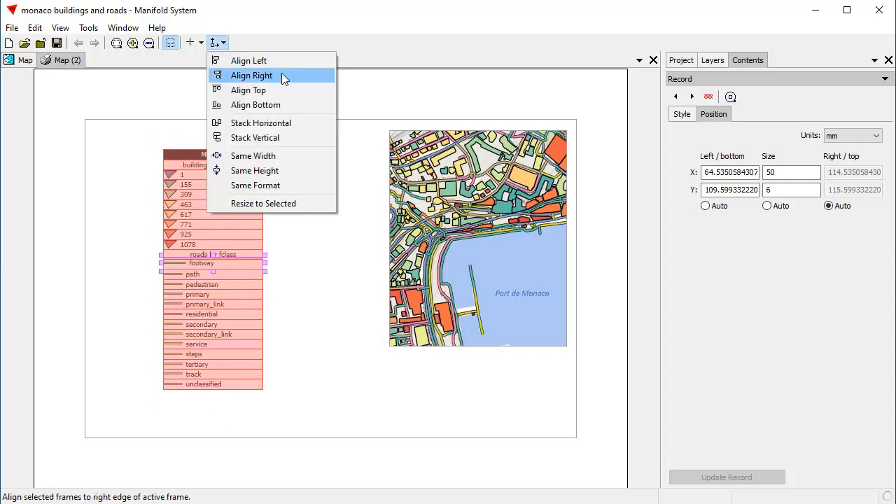
left_click(299, 173)
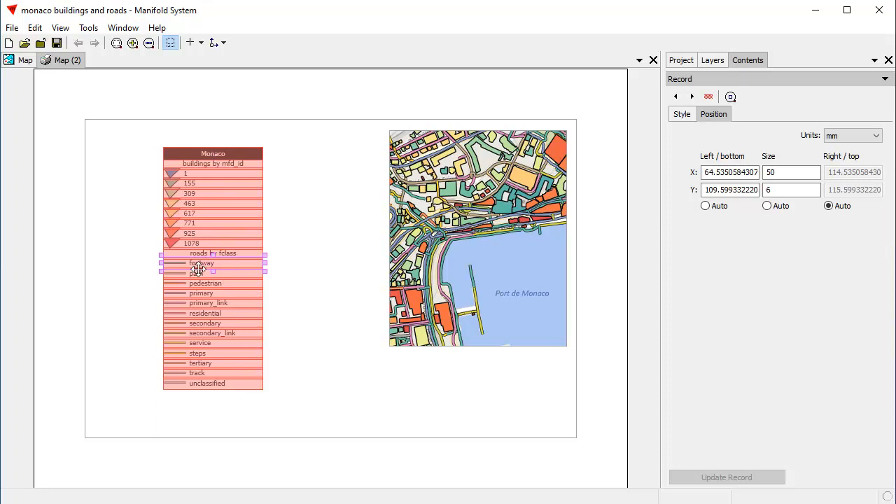
left_click(224, 43)
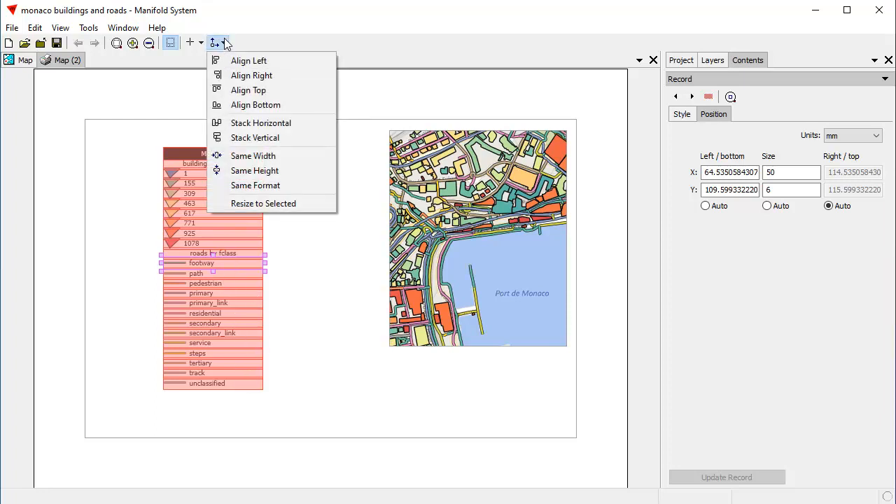
left_click(286, 138)
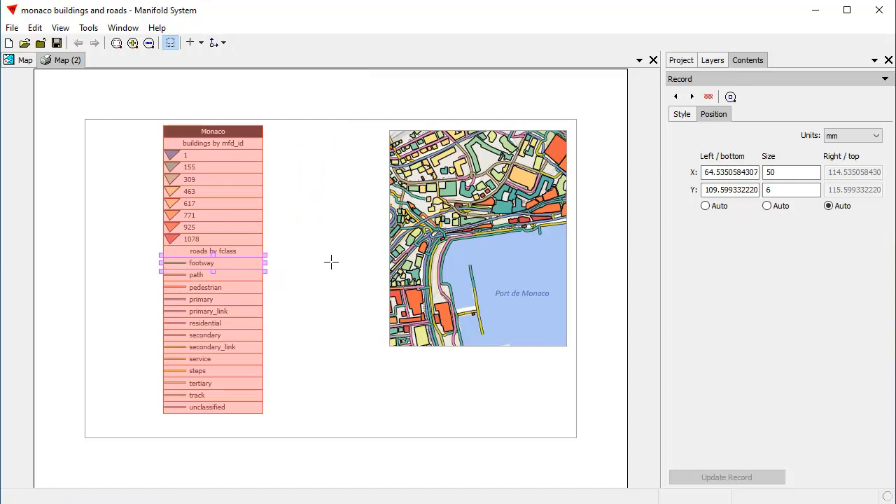
Stack the selected legend frames horizontally around the active footway frame and show their order in the layer list
left_click(224, 43)
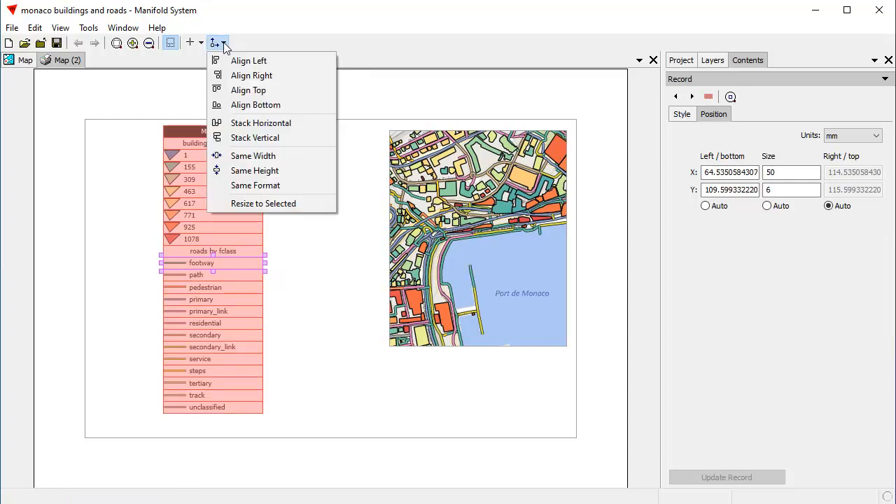
left_click(270, 124)
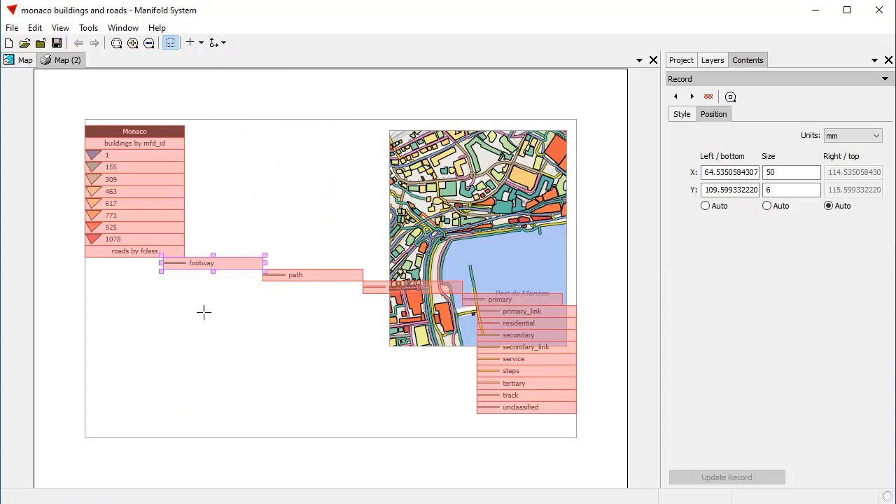
left_click(713, 61)
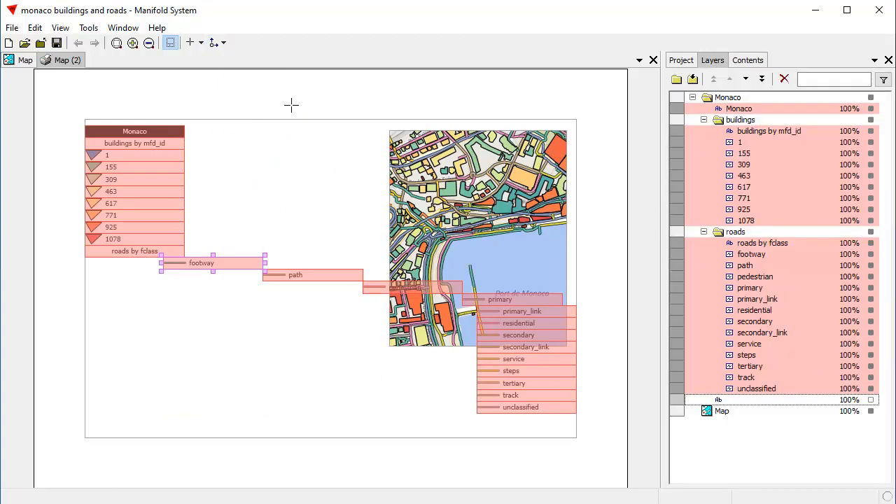
Try to bring the horizontally staggered legend frames back together by stacking them vertically
left_click(219, 43)
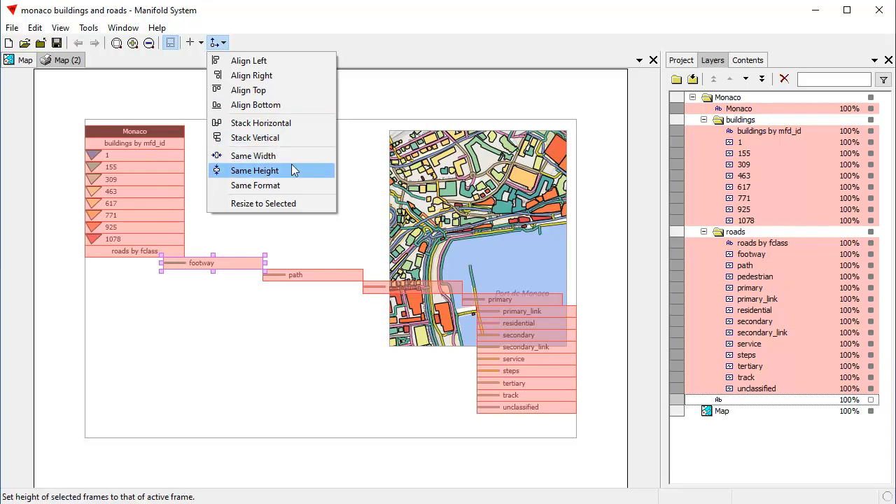
left_click(274, 138)
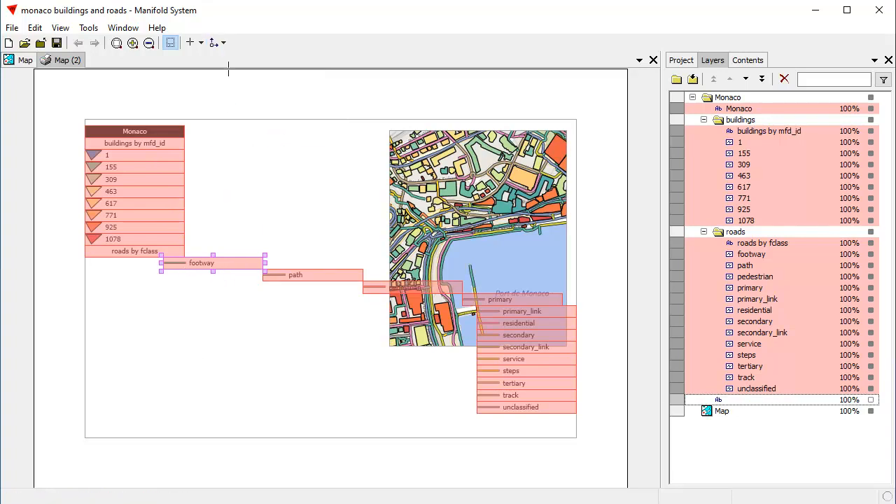
left_click(223, 43)
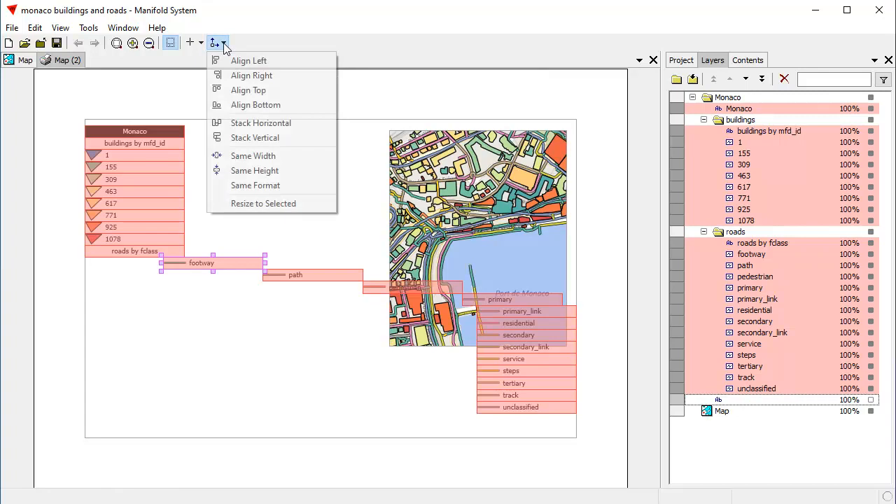
left_click(246, 140)
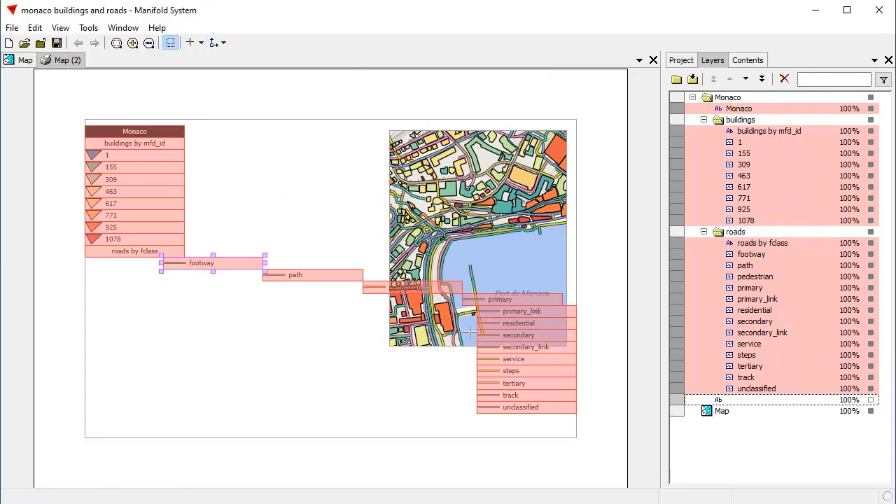
Align the left edges of all selected legend frames with the active footway frame
left_click(221, 43)
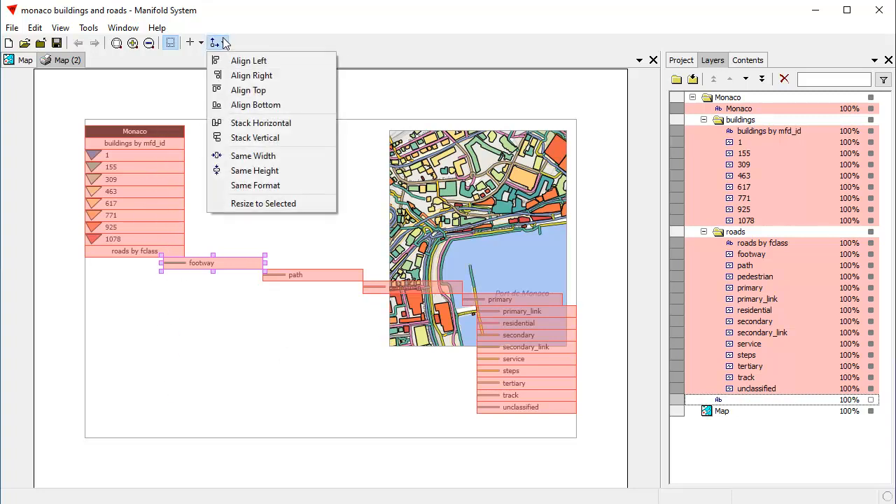
left_click(252, 62)
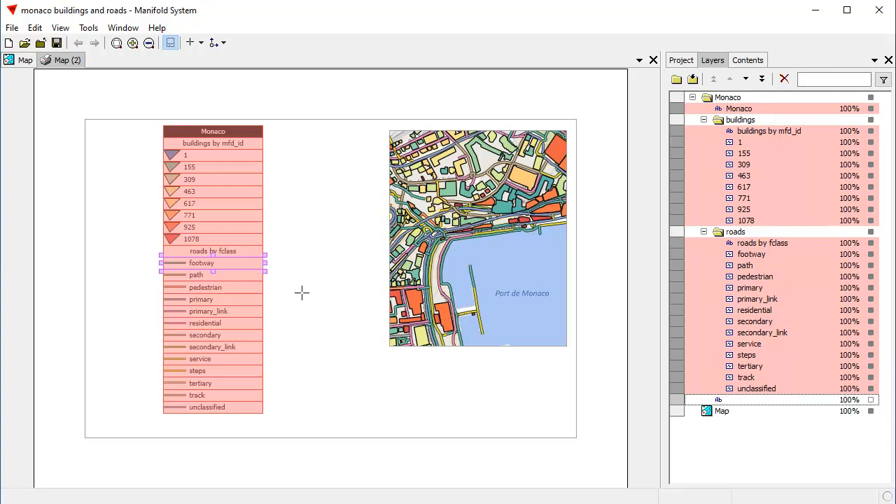
left_click(216, 44)
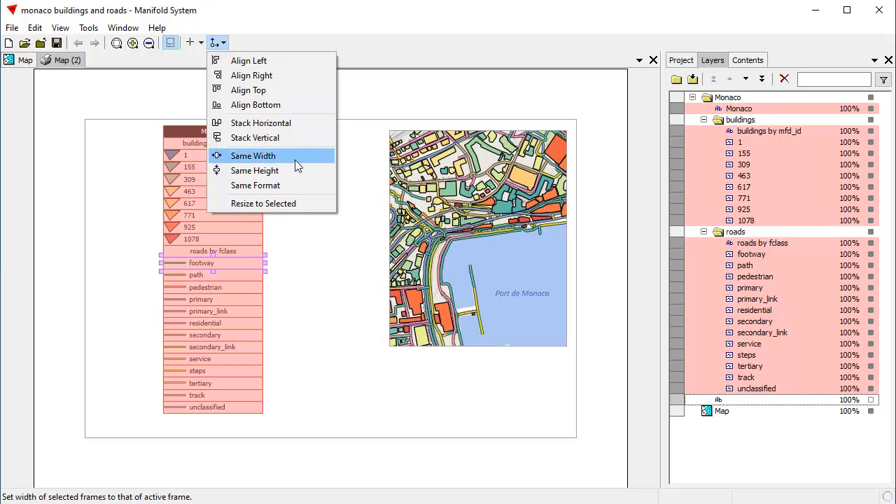
left_click(411, 45)
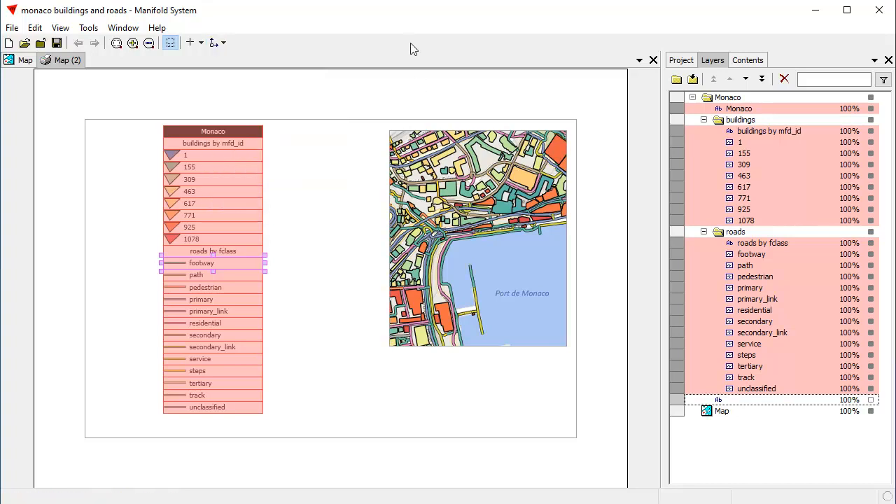
Set the footway frame's width to 60 mm and give all selected legend frames the same width
left_click(753, 62)
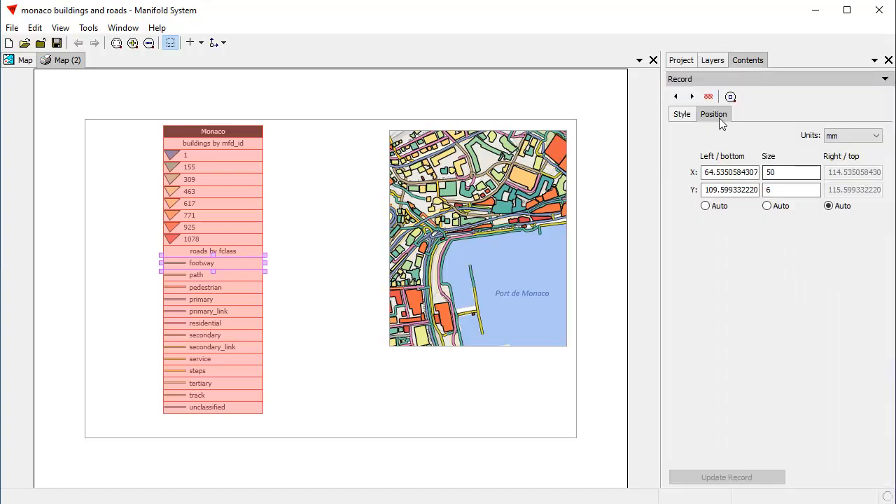
double_click(766, 172)
type("60")
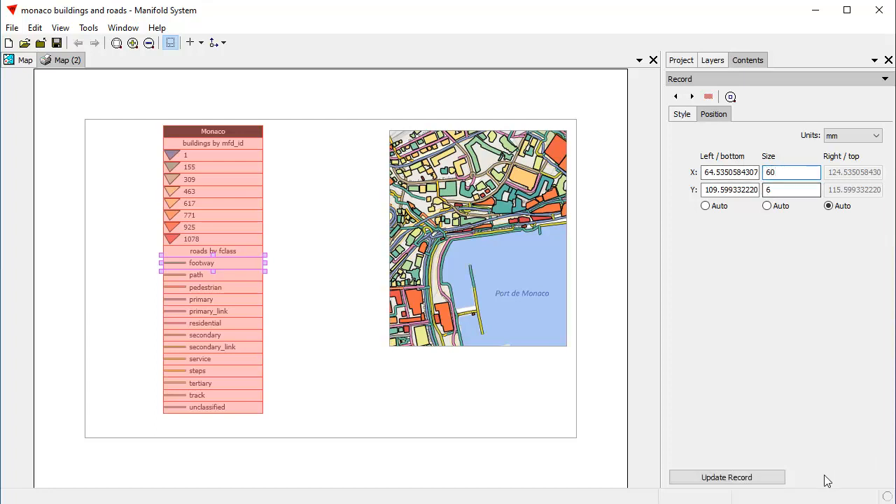
left_click(754, 471)
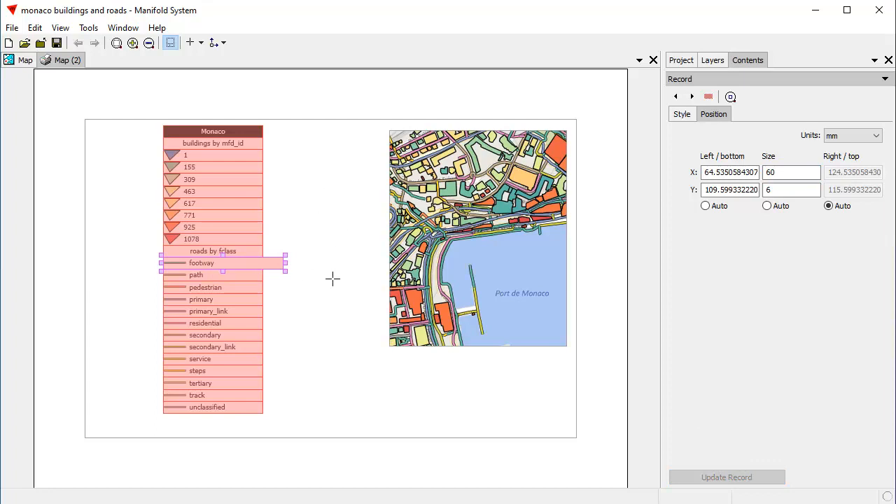
left_click(218, 43)
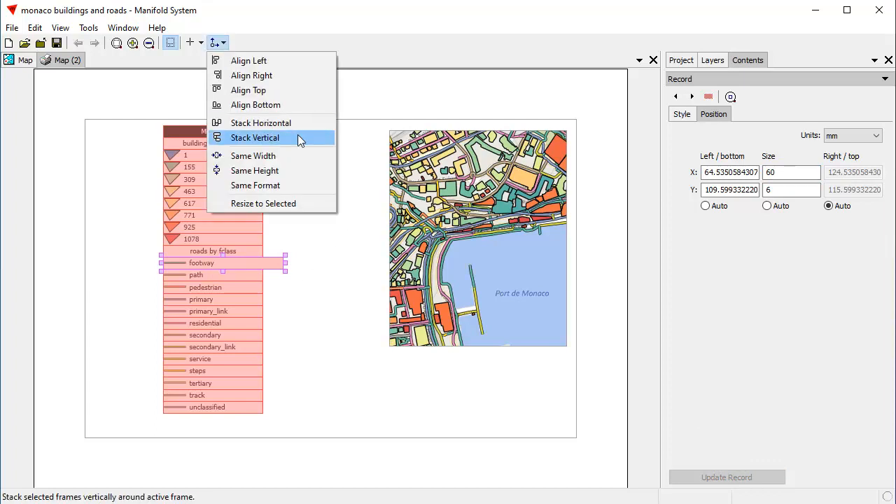
left_click(287, 156)
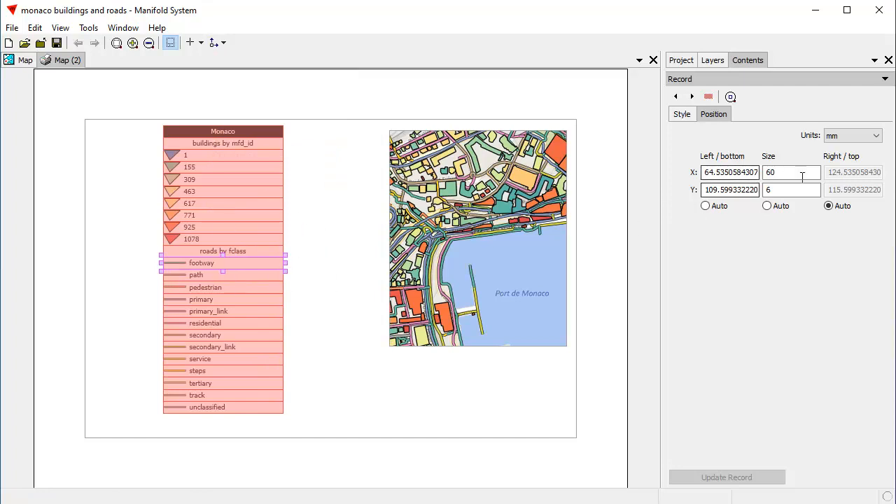
Set the sample position of the legend's footway frame to right and update the record
left_click(677, 115)
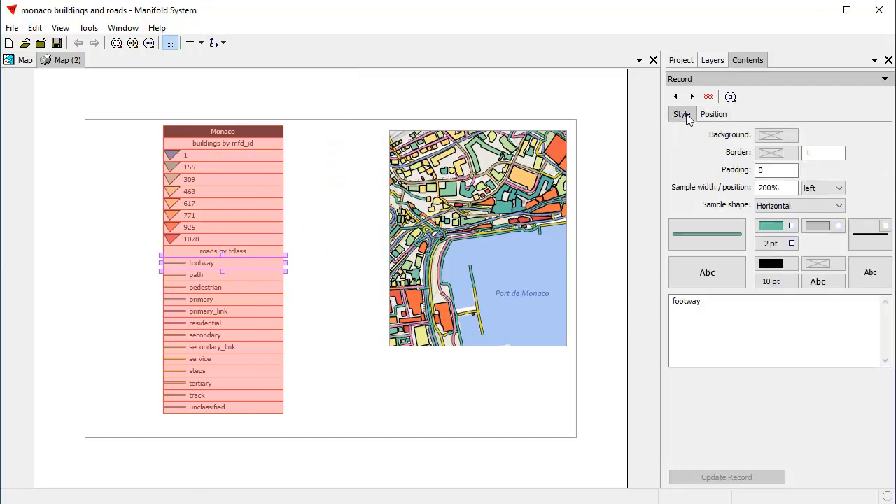
left_click(840, 189)
left_click(835, 214)
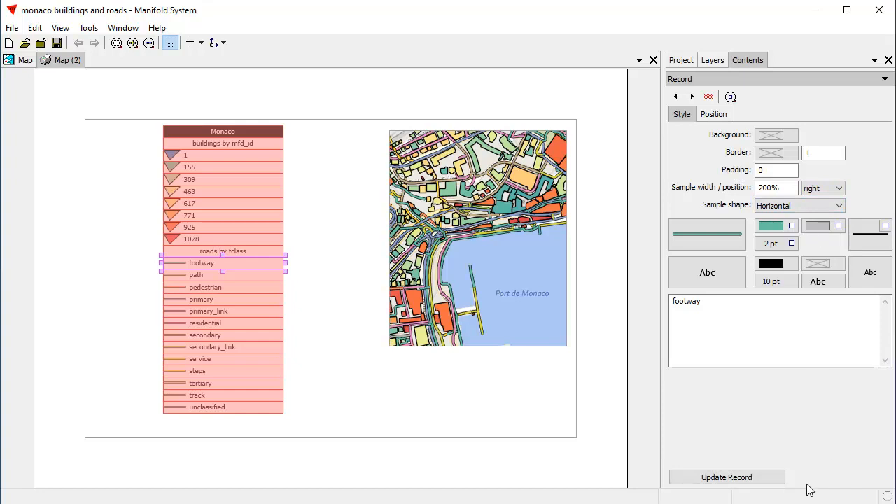
left_click(752, 480)
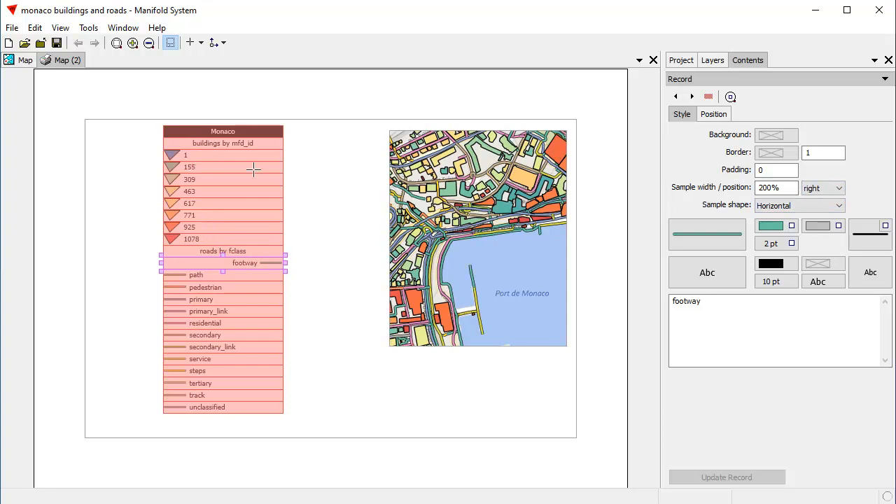
Deselect the Monaco title, the buildings group and the roads heading, and apply the footway frame's format to the remaining road frames
left_click(712, 61)
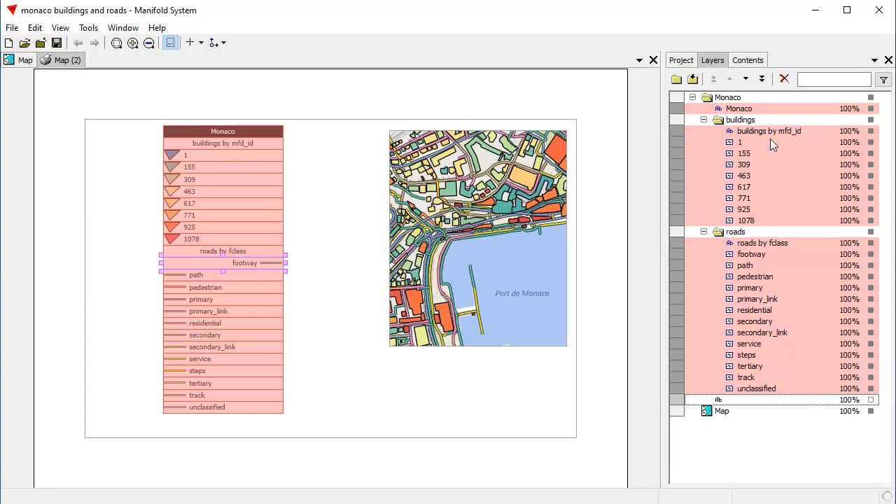
left_click(739, 121)
left_click(741, 123, "ctrl")
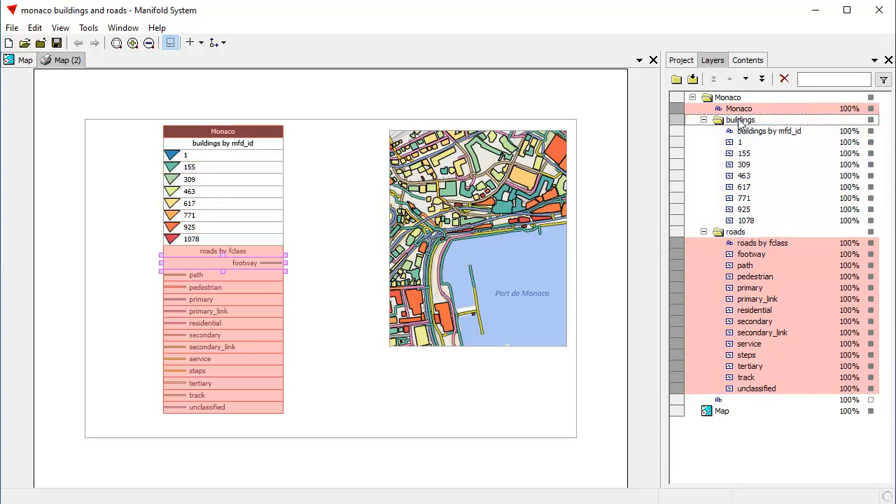
left_click(238, 251, "ctrl")
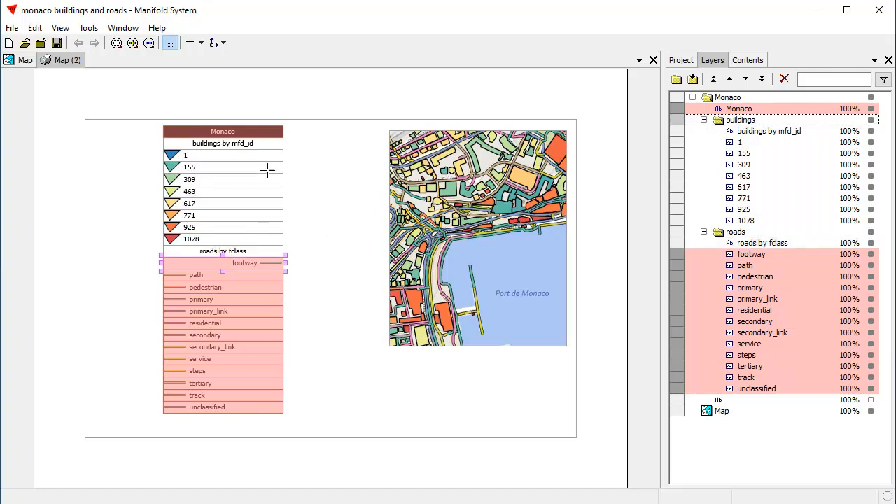
left_click(263, 132, "ctrl")
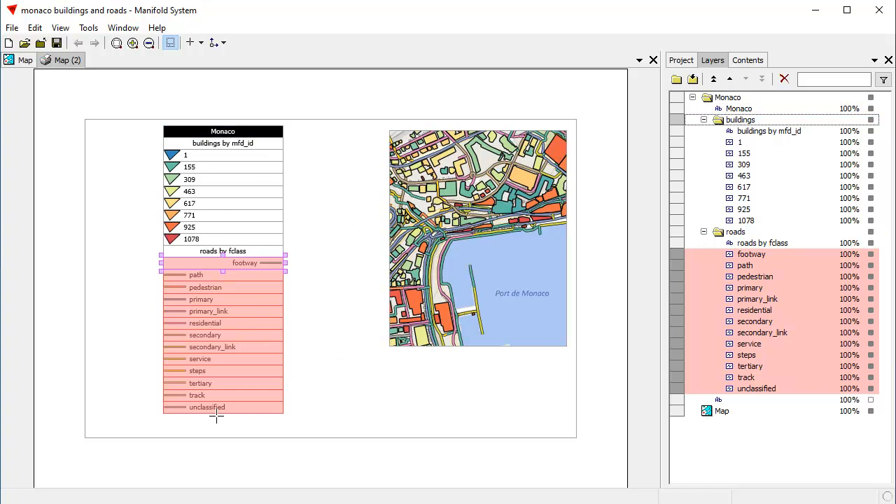
left_click(224, 43)
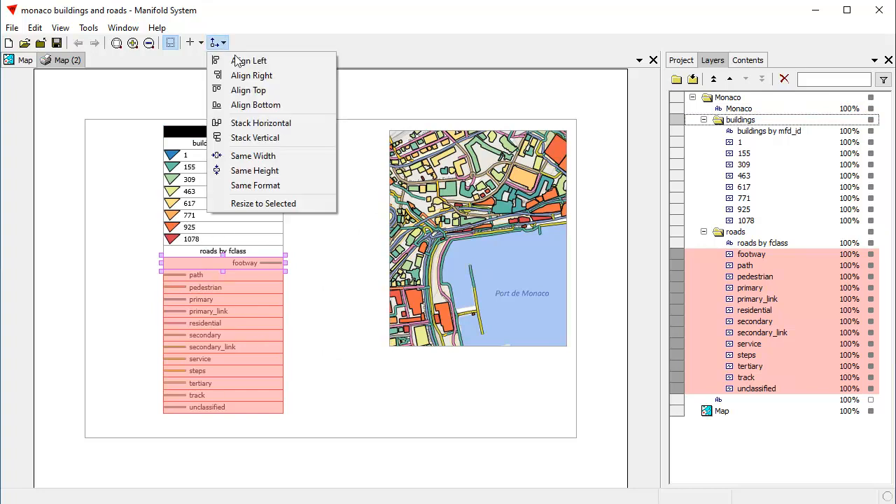
left_click(280, 185)
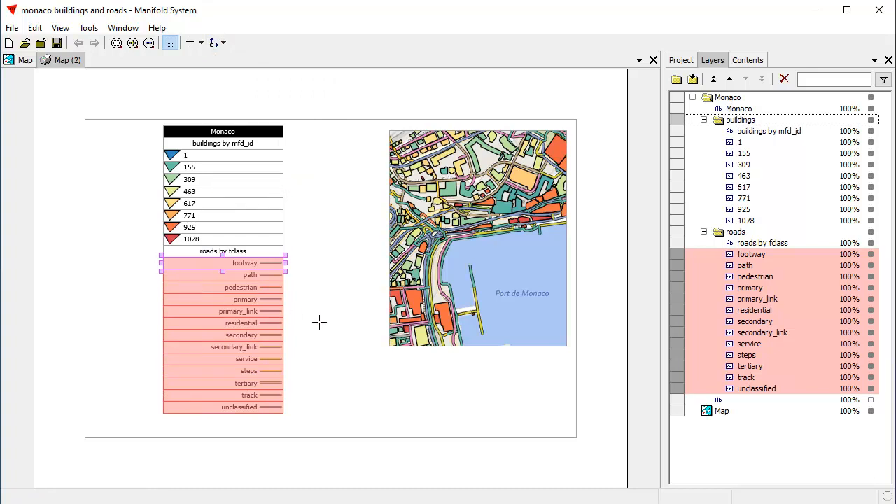
Set the sample position of building frame 1 to right, with only the building frames 1 through 1078 selected
left_click(327, 219, "alt")
left_click(203, 157, "alt")
left_click(823, 188)
left_click(815, 208)
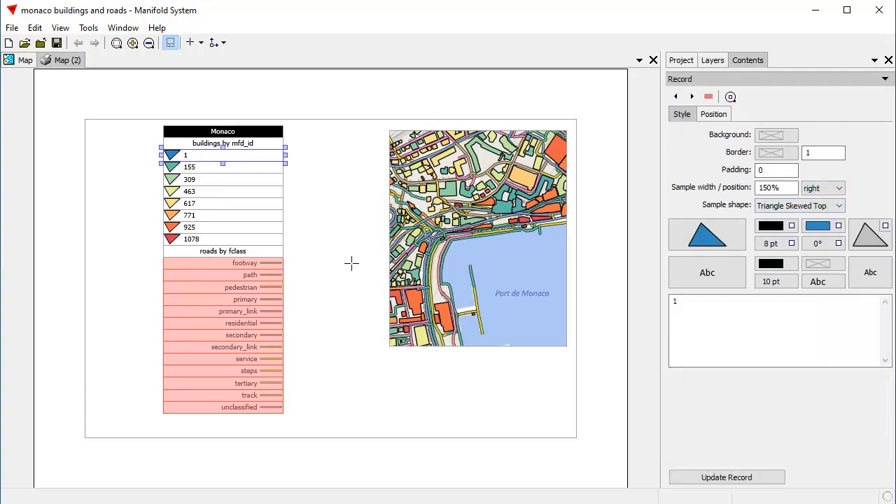
left_click(34, 27)
left_click(70, 120)
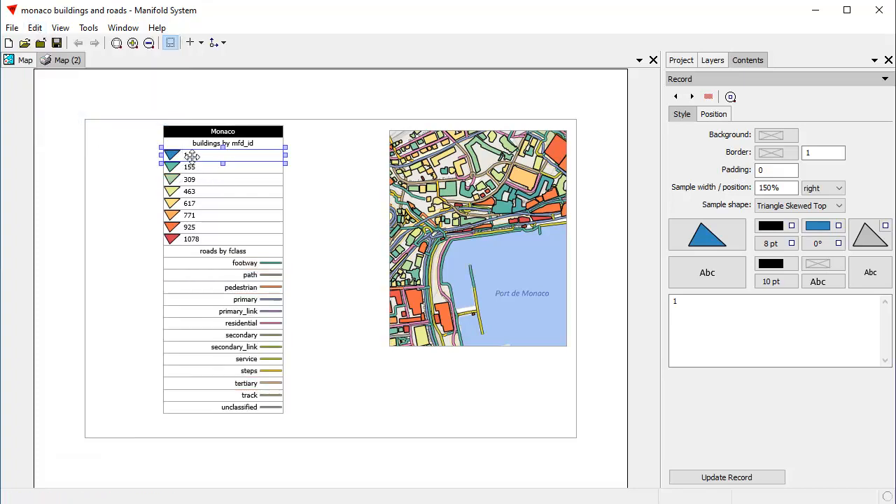
left_click_drag(192, 156, 275, 248)
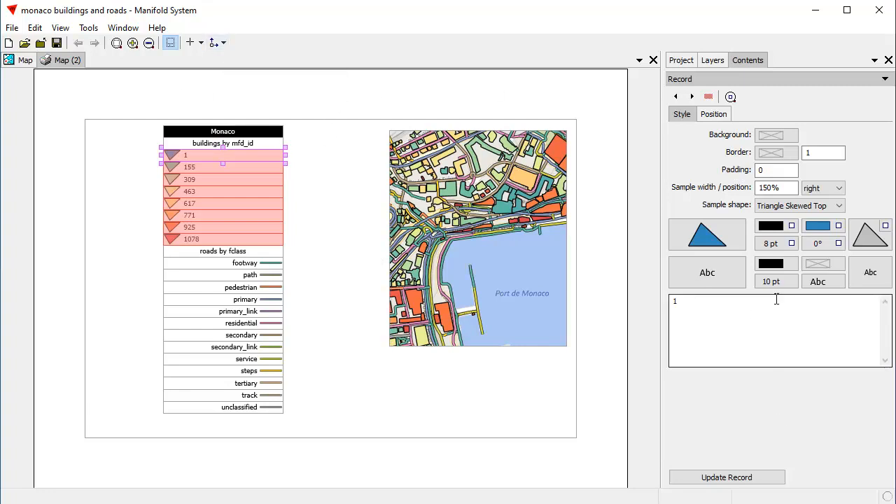
left_click(744, 484)
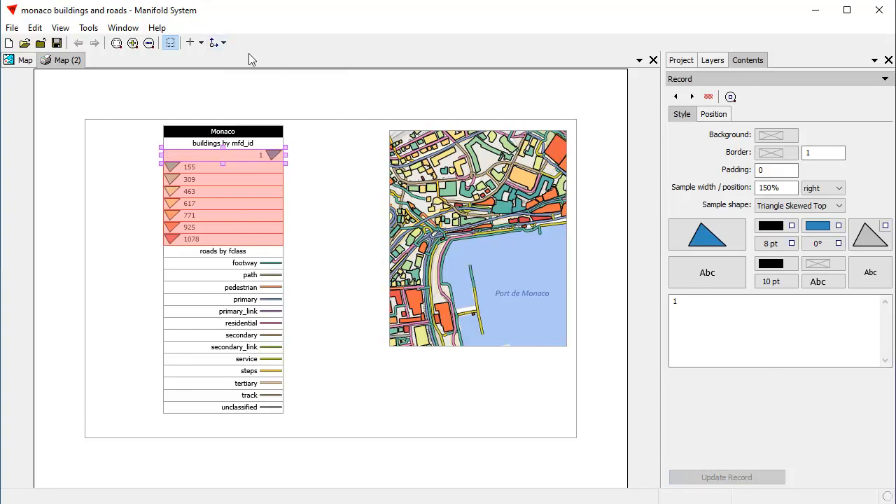
Apply the format of building frame 1 to the selected building frames and clear the selection
left_click(224, 43)
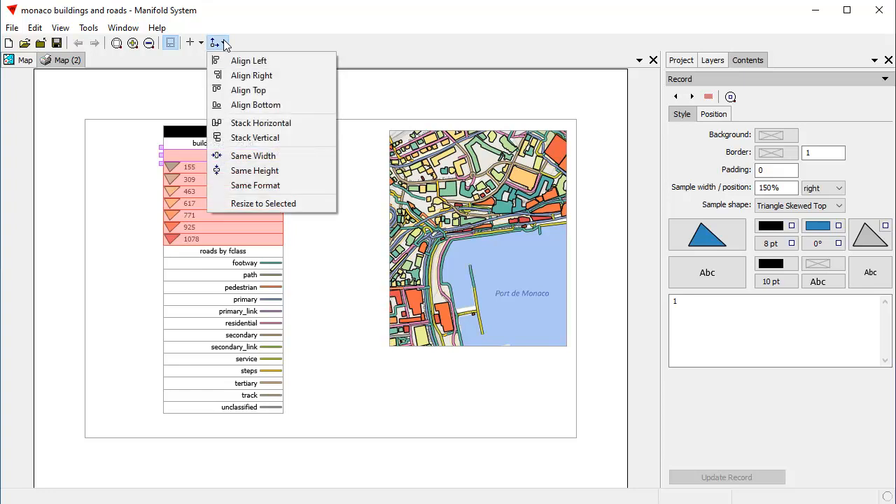
left_click(280, 185)
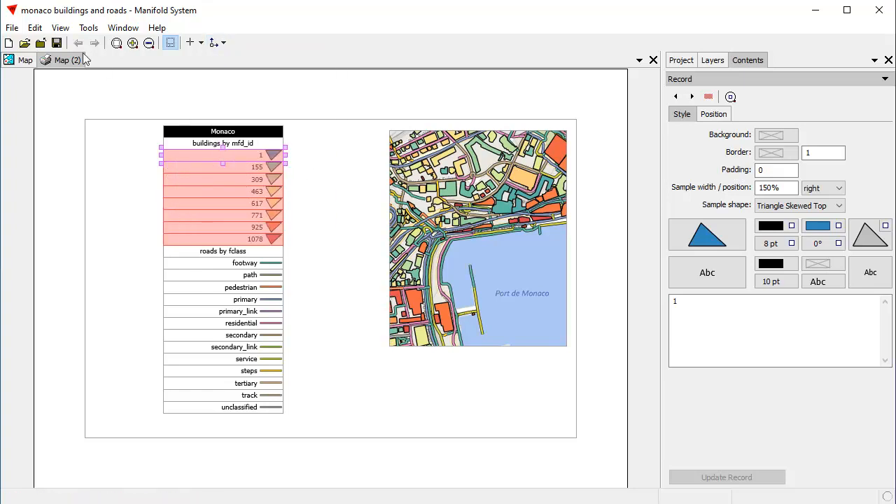
left_click(35, 28)
left_click(61, 120)
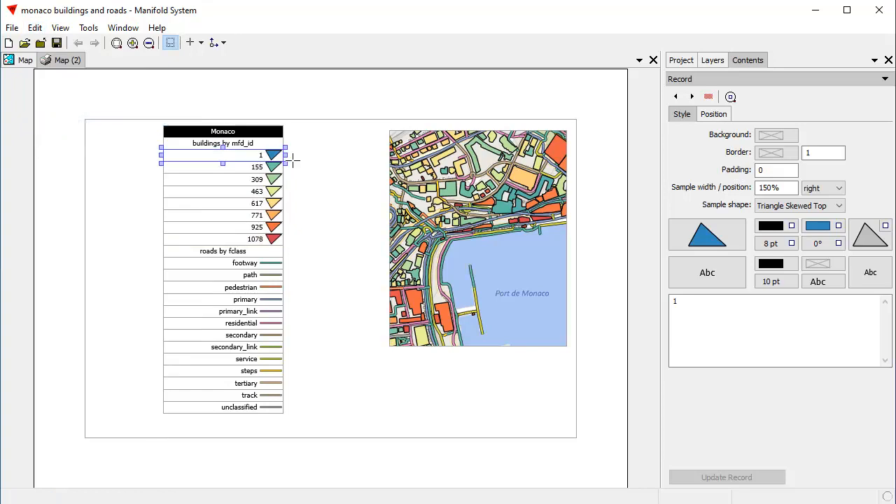
Deactivate the current frame and preview the layout with the frame and margin outlines hidden, restoring them after the check
left_click(328, 171)
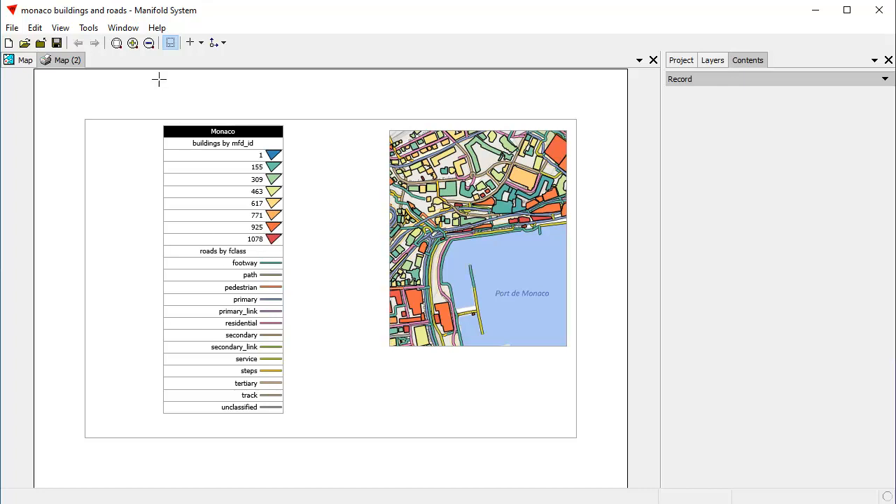
left_click(172, 43)
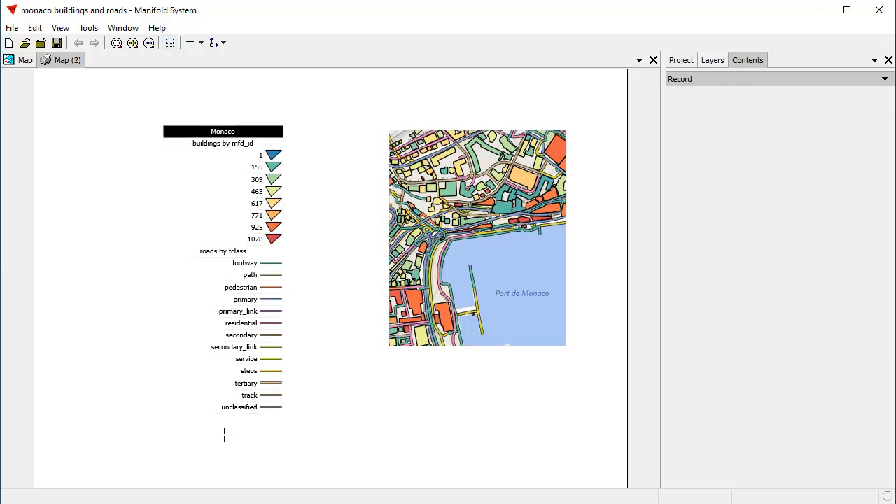
left_click(172, 43)
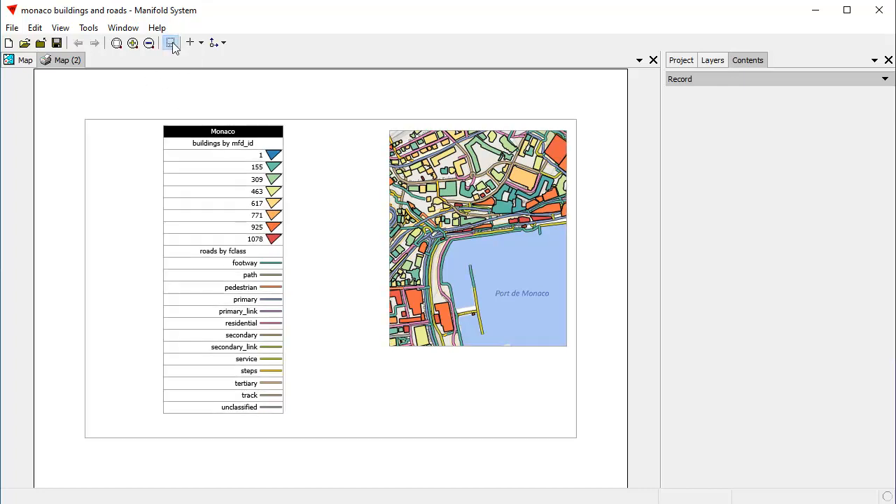
Turn on the legend's blank background frame and move it out from behind the legend into the space beside the map
left_click(712, 60)
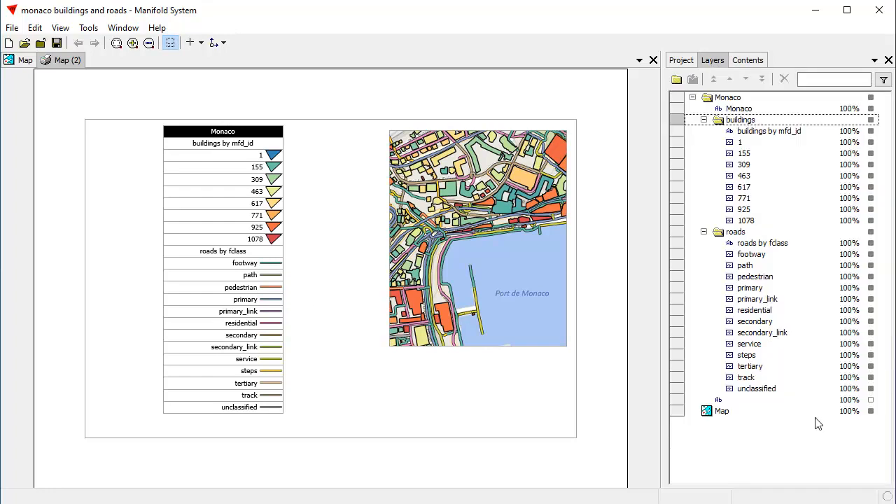
left_click(871, 400)
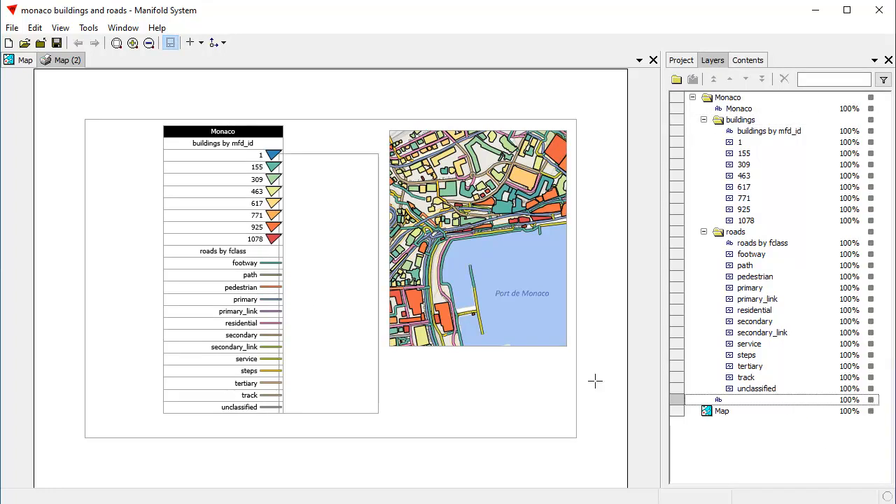
left_click(372, 353)
left_click_drag(360, 358, 310, 378)
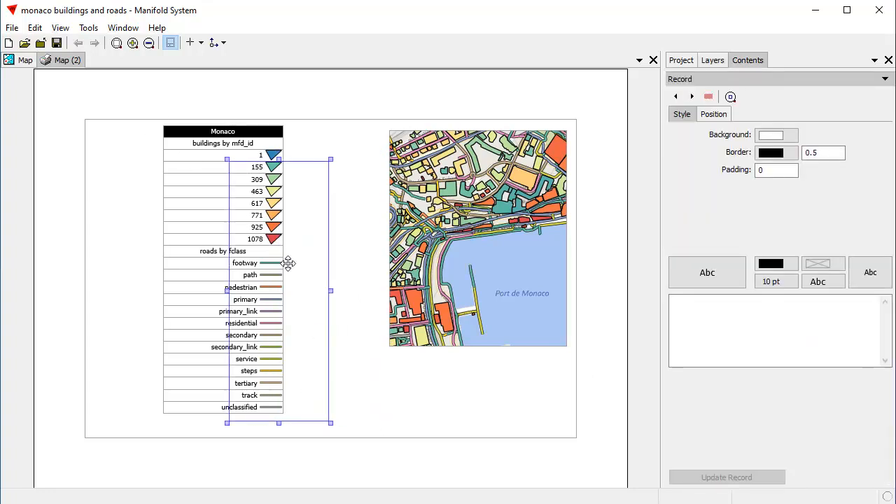
left_click_drag(308, 339, 366, 348)
left_click_drag(352, 290, 406, 296)
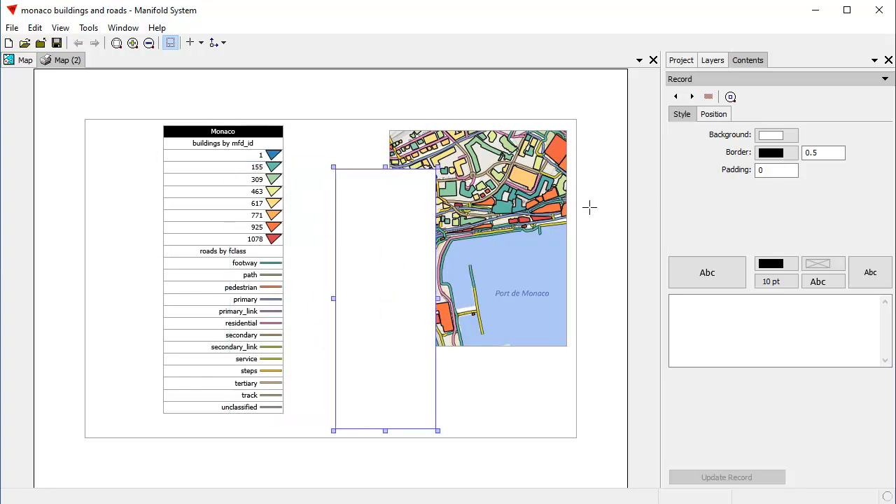
left_click_drag(422, 247, 395, 276)
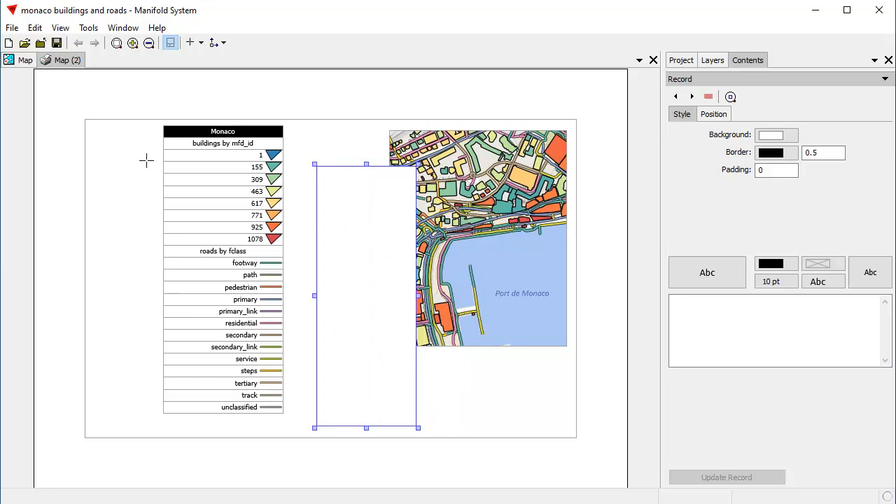
Select all the legend frames and resize the blank background frame to enclose them
left_click_drag(148, 121, 225, 427)
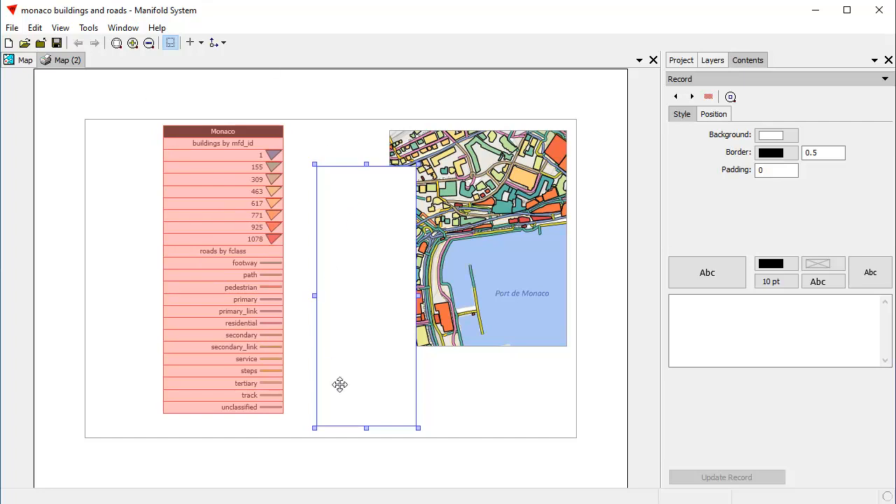
left_click(223, 43)
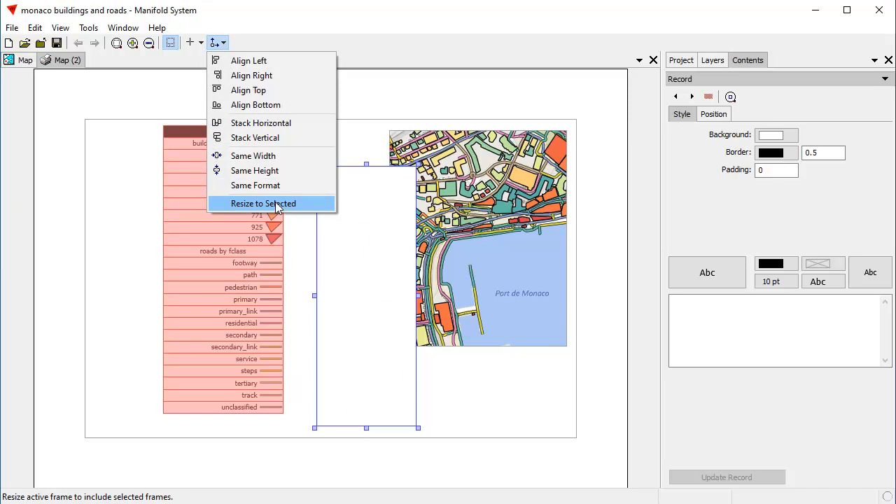
left_click(282, 203)
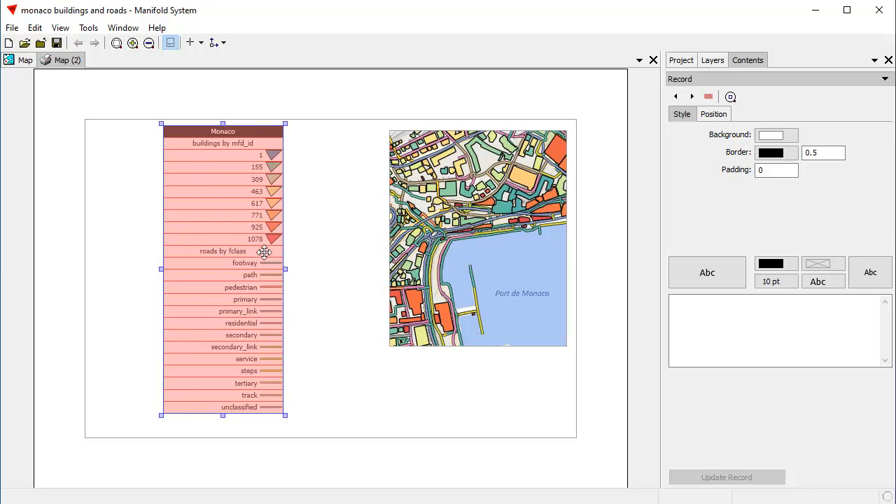
Set the background frame's border width to 1, clear the selection and hide the frame and margin outlines
left_click(833, 154)
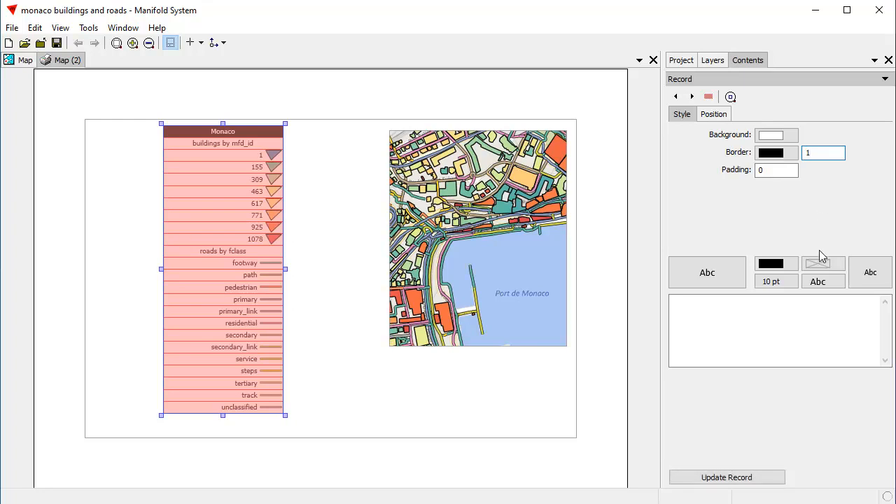
left_click(760, 482)
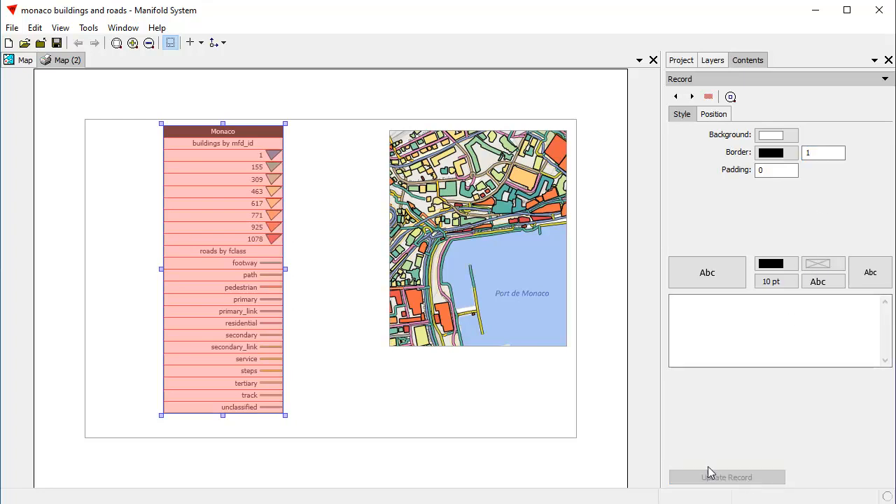
left_click(35, 28)
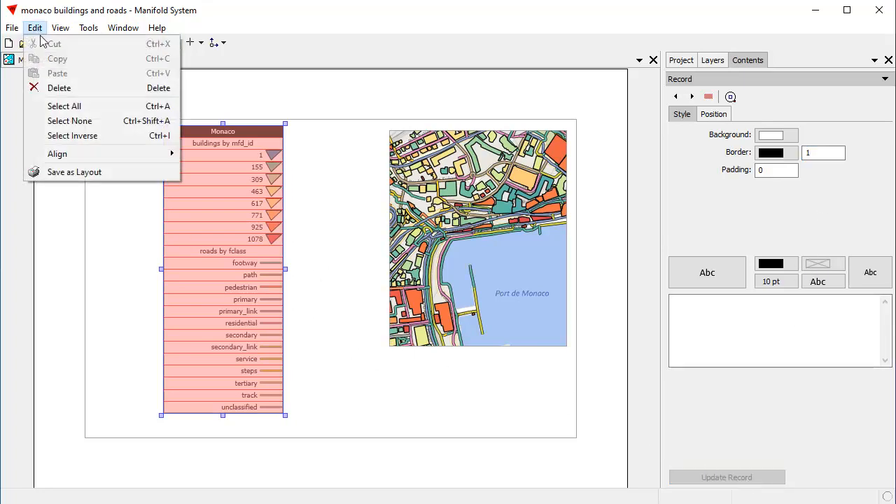
left_click(75, 120)
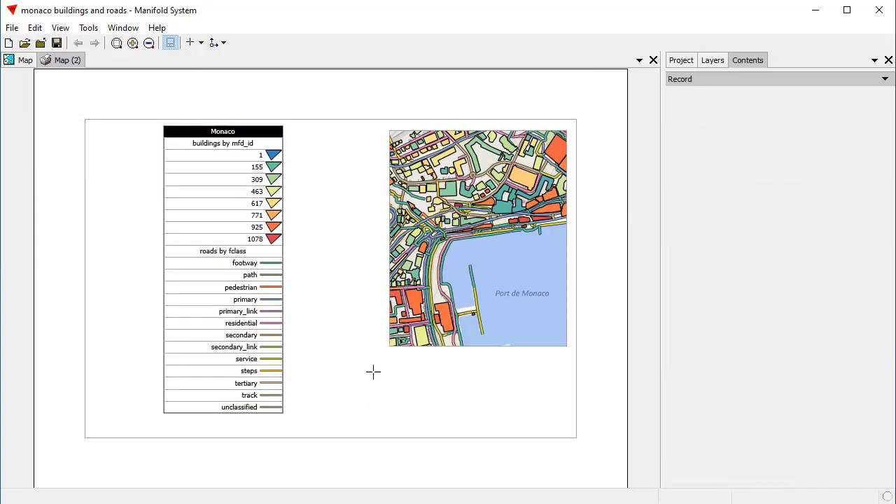
left_click(172, 44)
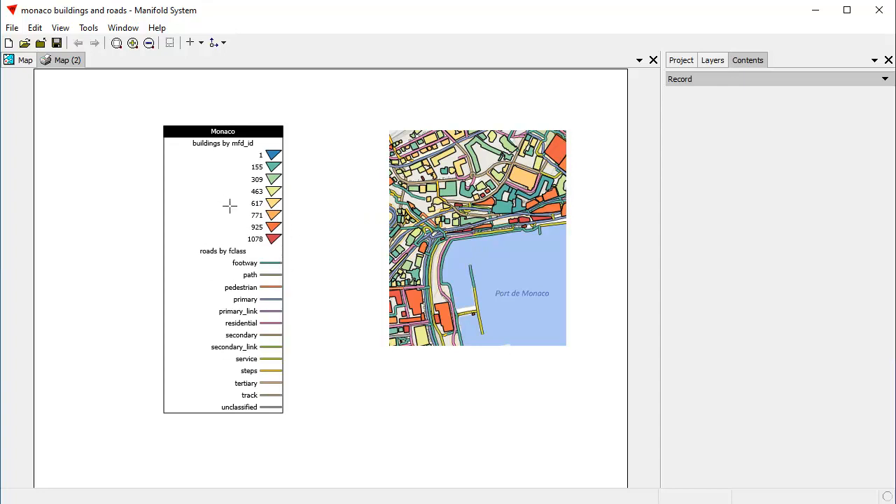
Set the padding of building frame 617 to 1
left_click(262, 201)
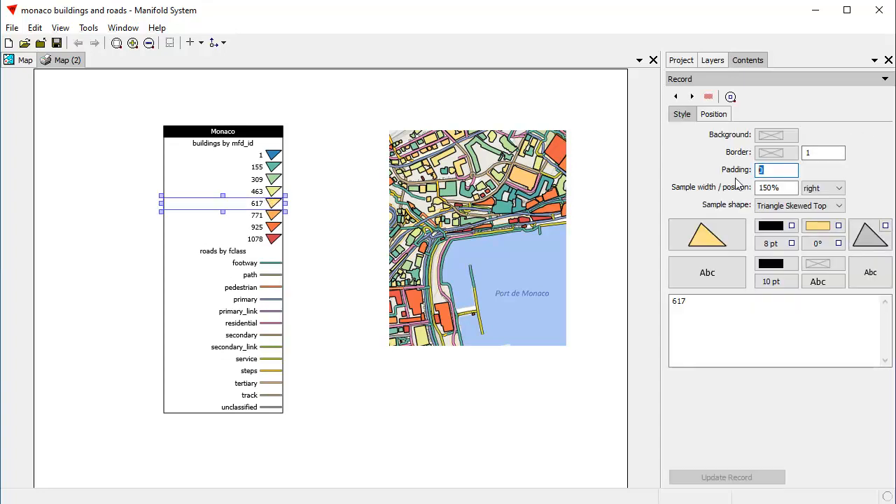
type("2")
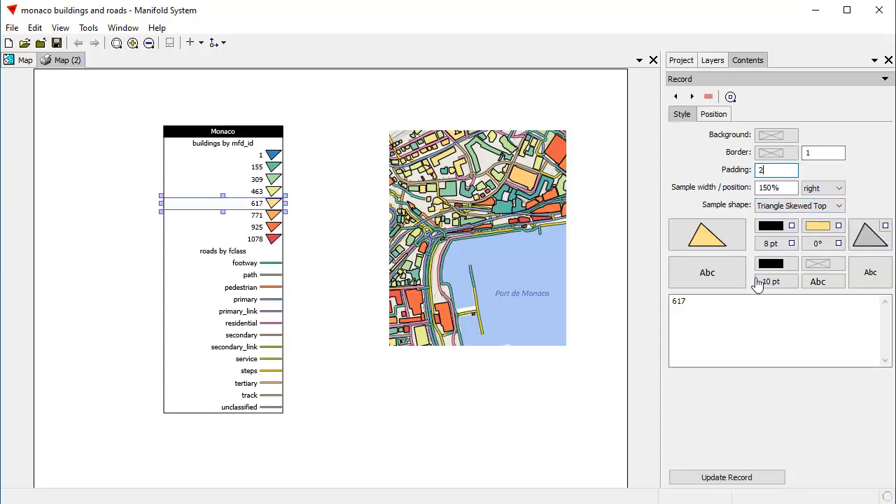
key("BackSpace")
type("1")
left_click(767, 479)
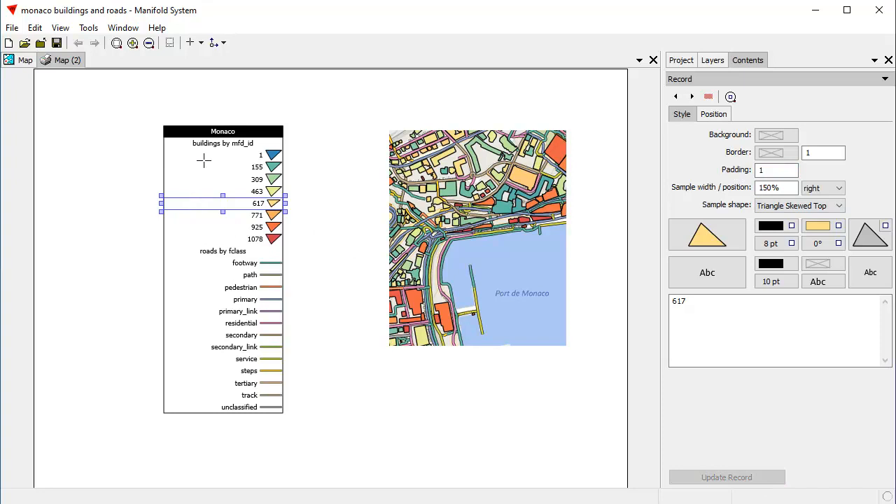
Select only the building frames 1 through 1078 without the blank background frame, and turn off that background frame
left_click_drag(207, 152, 270, 238)
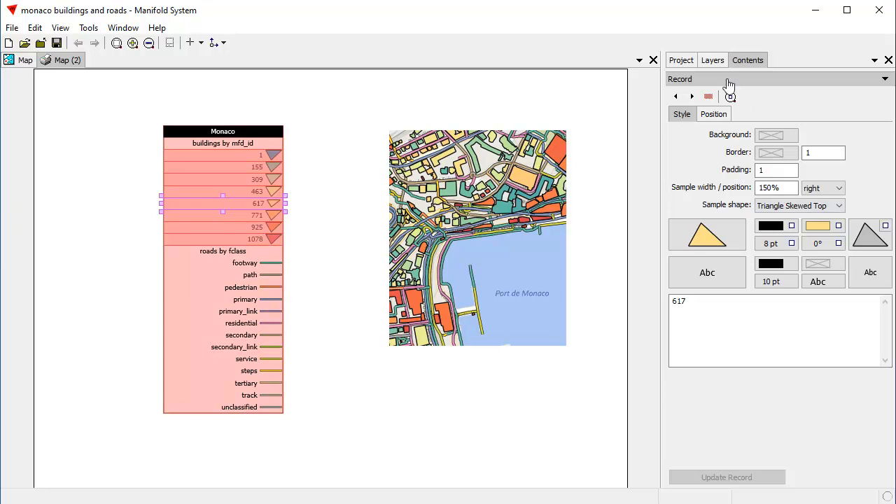
left_click(712, 60)
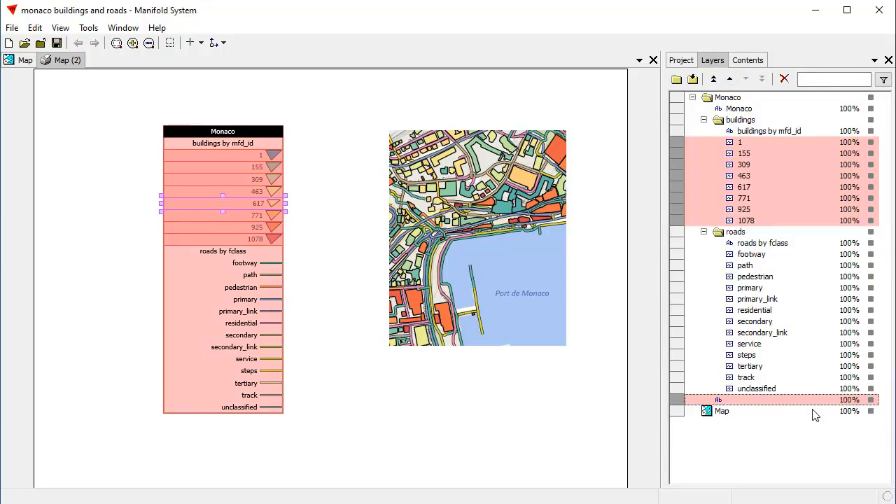
left_click(787, 402, "ctrl")
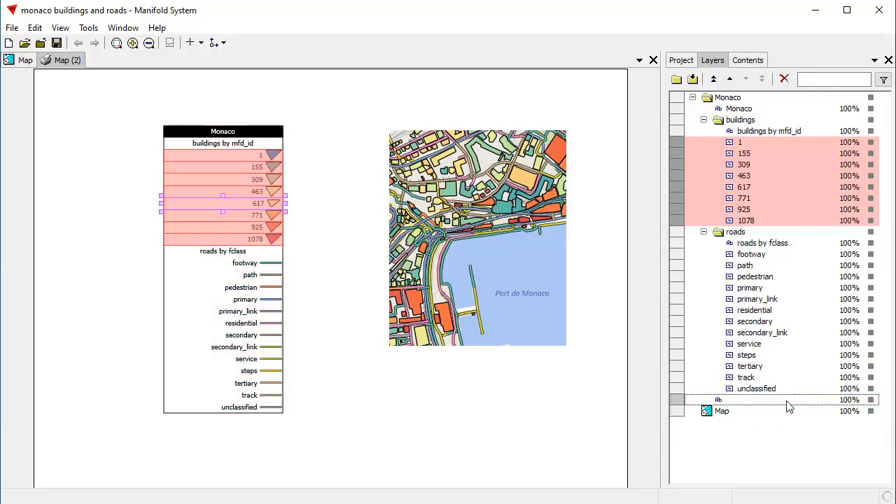
left_click(871, 399)
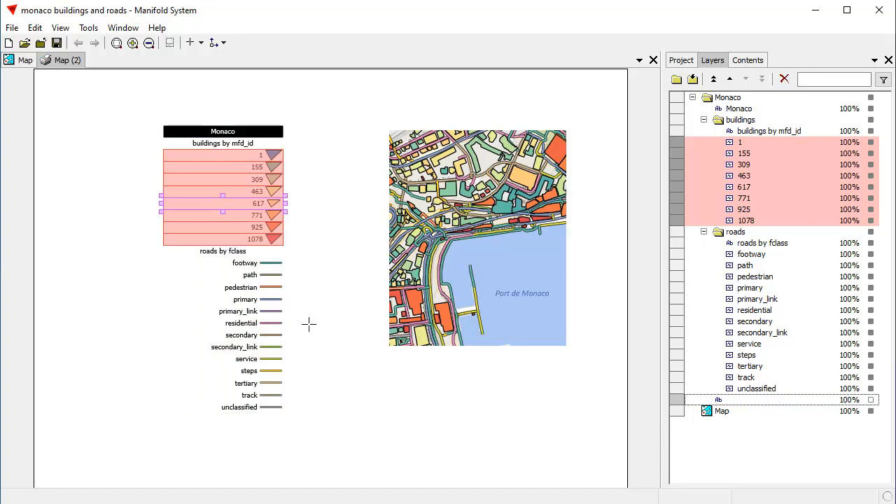
Apply the format of building frame 617 to the selected building frames and clear the selection
left_click(219, 42)
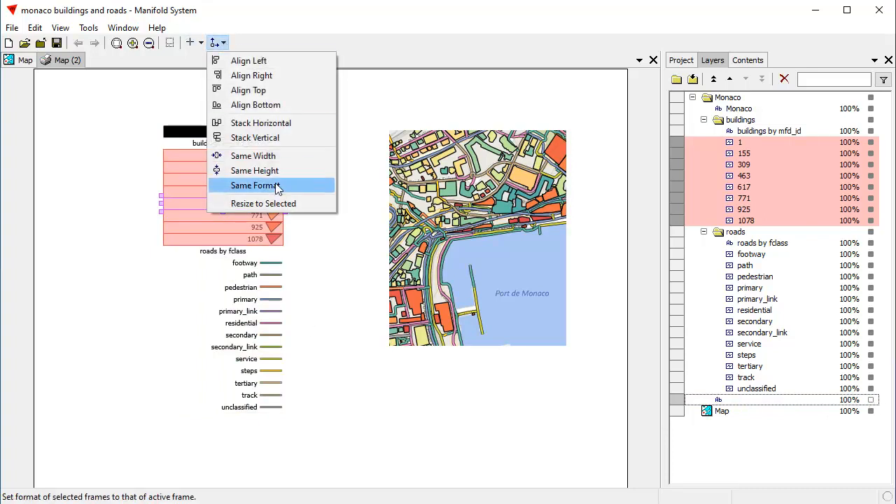
left_click(270, 192)
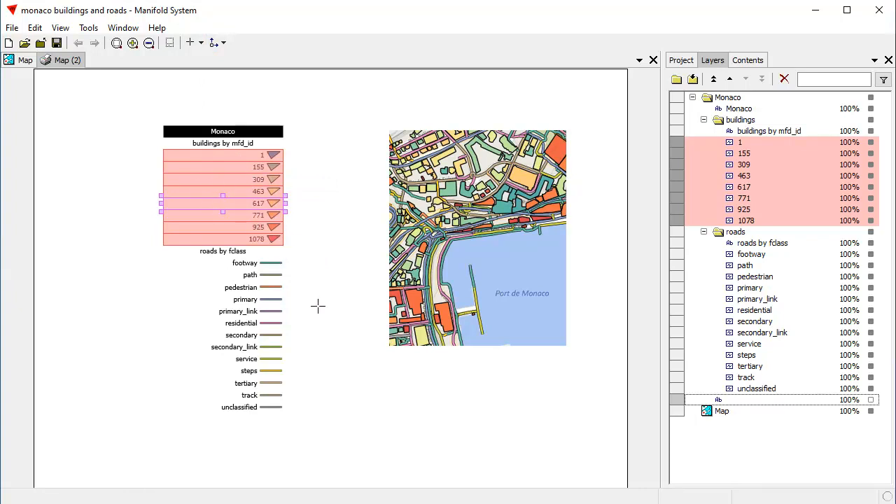
left_click(35, 28)
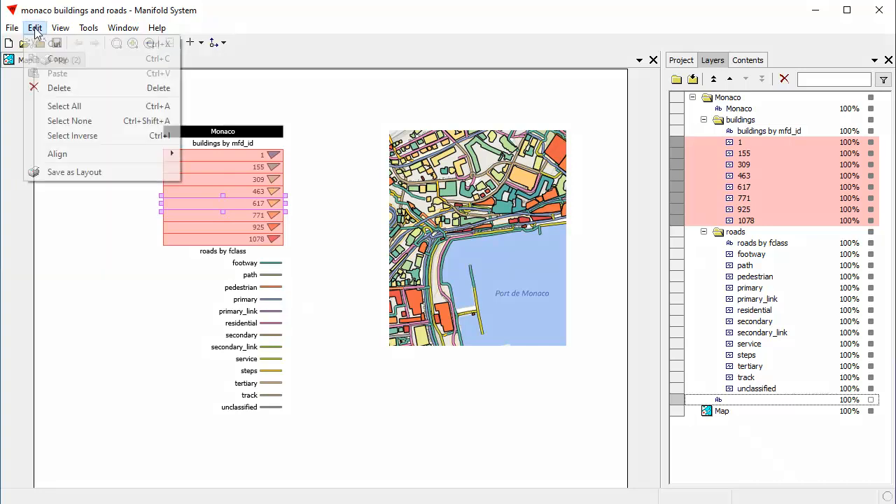
left_click(67, 120)
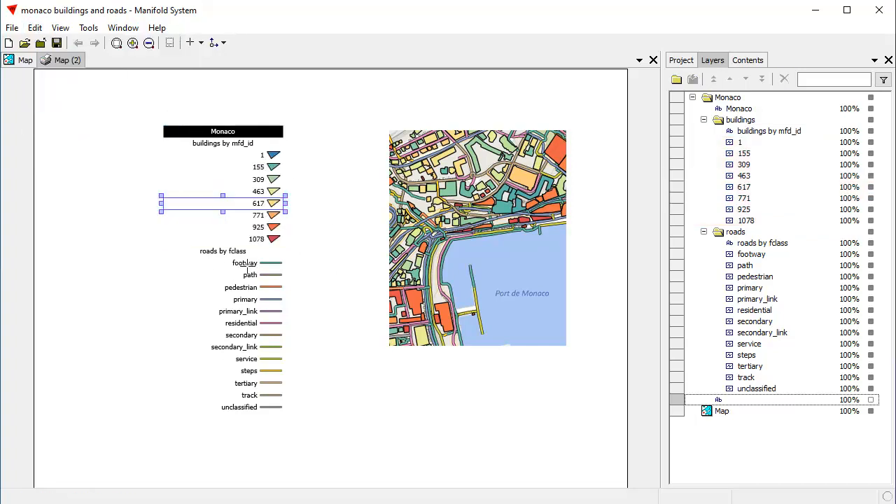
Select the road frames footway through unclassified and set the footway frame's padding to 1
left_click_drag(246, 266, 283, 426)
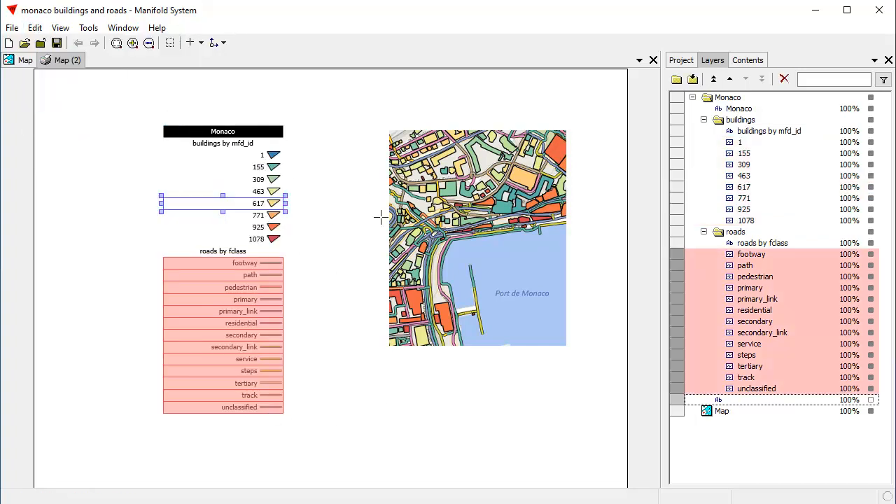
double_click(260, 263)
double_click(777, 171)
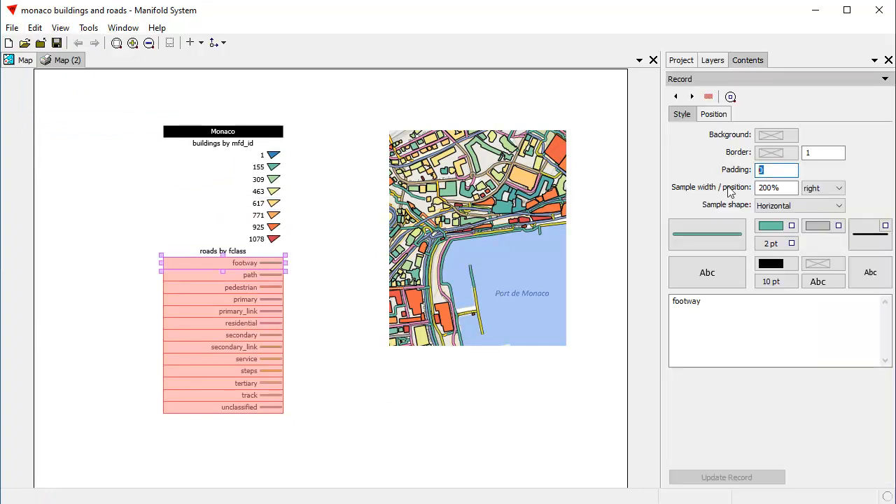
type("1")
left_click(752, 479)
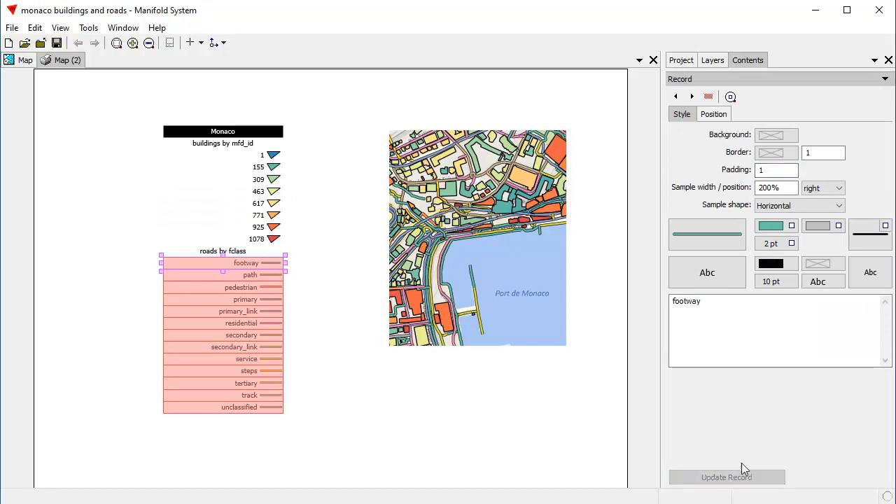
Apply the footway frame's format to the selected road frames, deactivate the frame and clear the selection
left_click(215, 42)
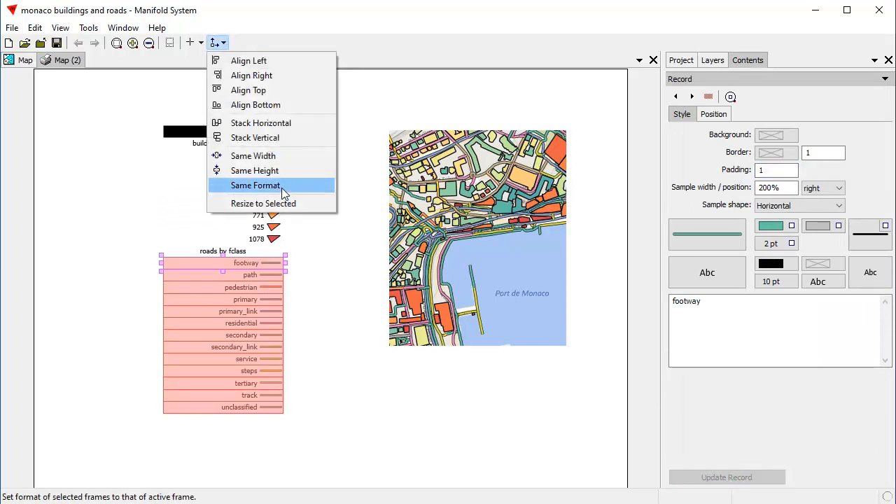
left_click(283, 185)
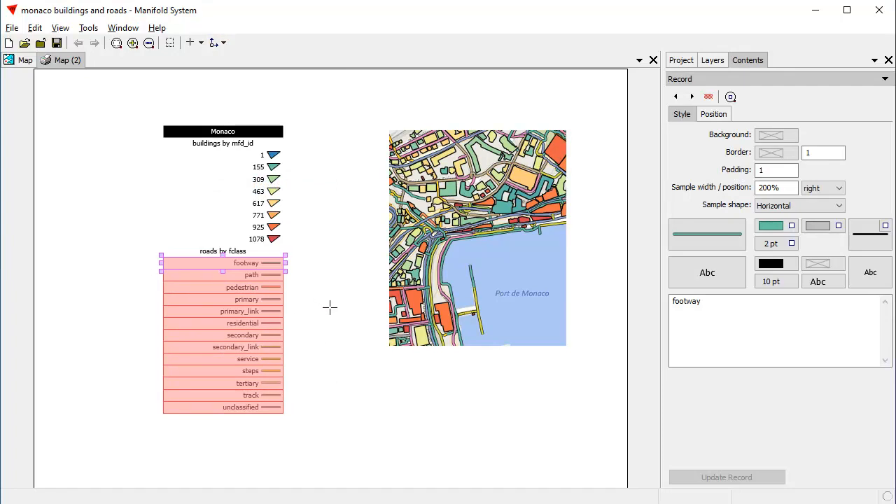
left_click(329, 307)
left_click(35, 27)
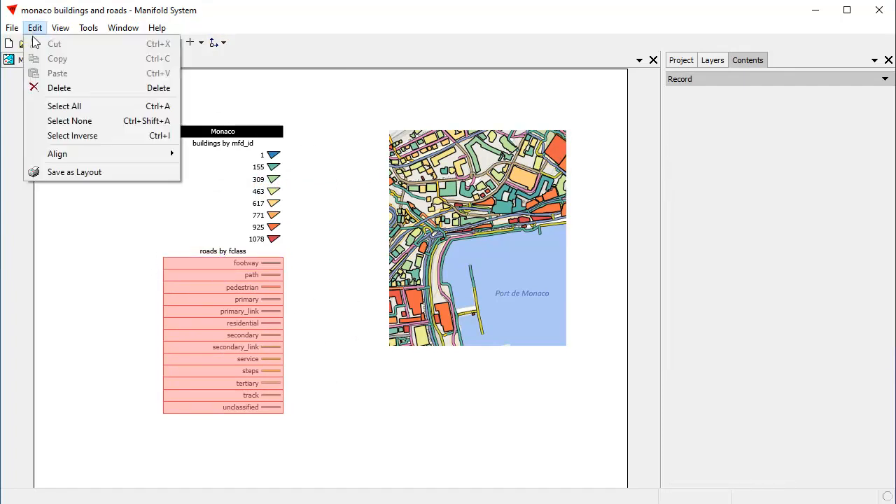
left_click(75, 125)
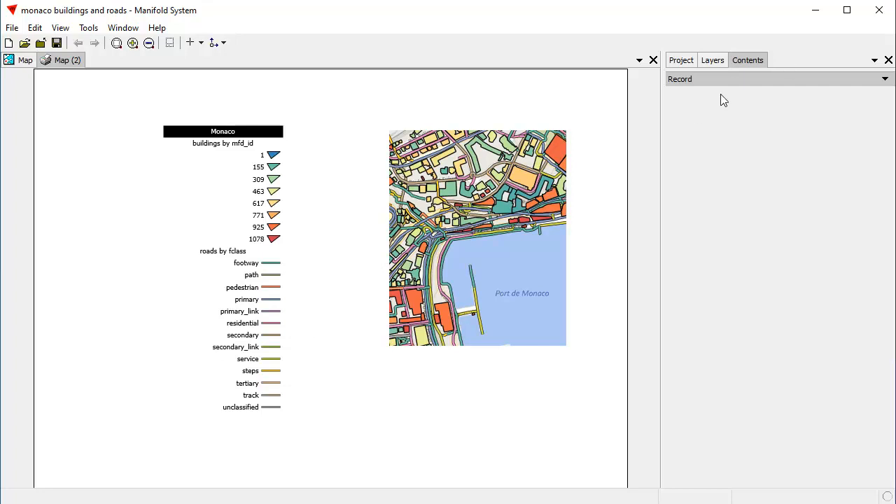
Undock the Layers pane and place it over the map beside the legend
left_click(714, 62)
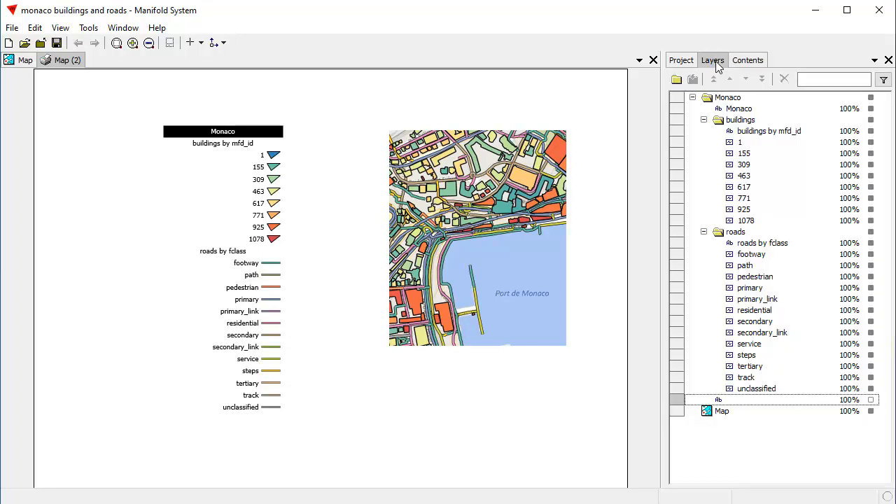
double_click(712, 61)
left_click_drag(501, 87, 556, 66)
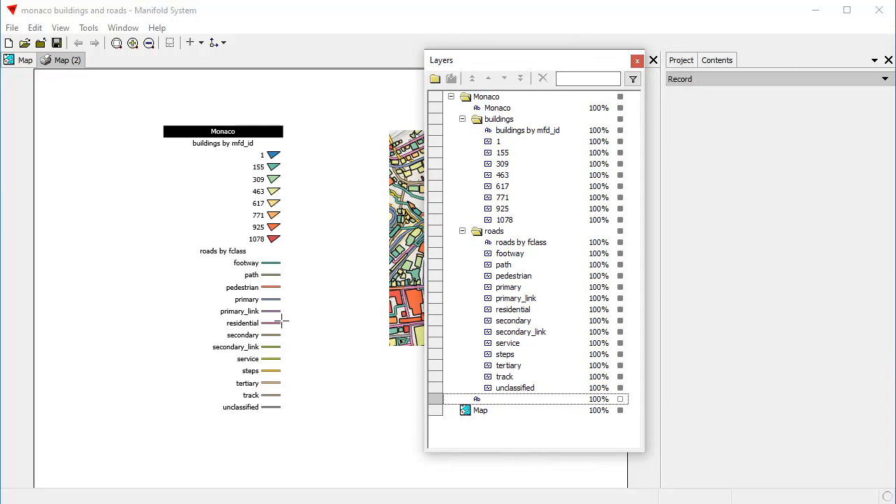
Activate the primary road frame, check the frame alignment commands with nothing selected, and deactivate the frame
left_click(275, 298)
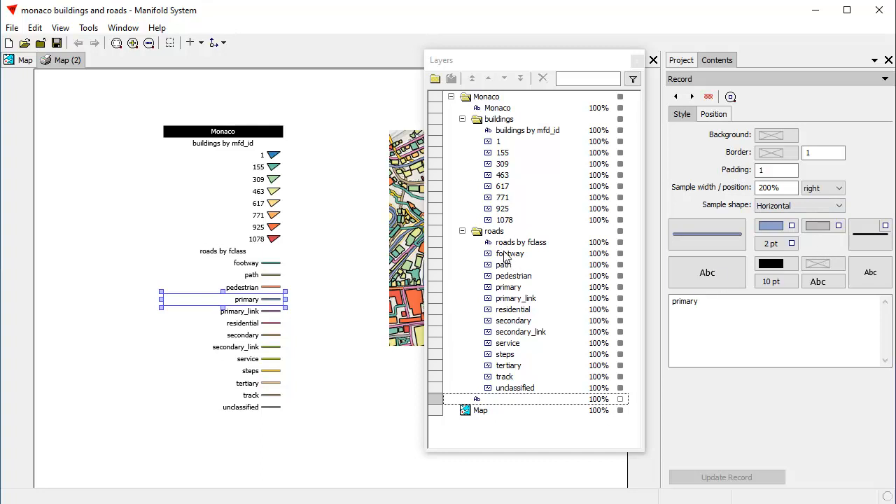
left_click(223, 43)
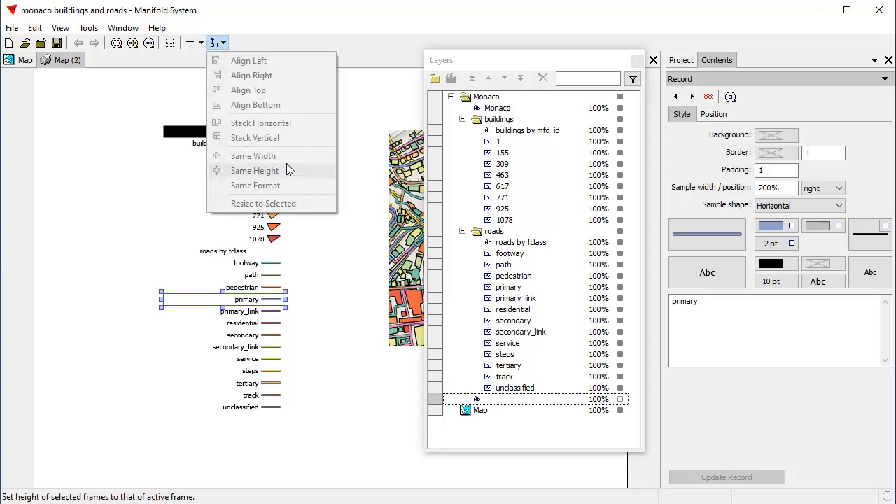
left_click(372, 49)
left_click(324, 124)
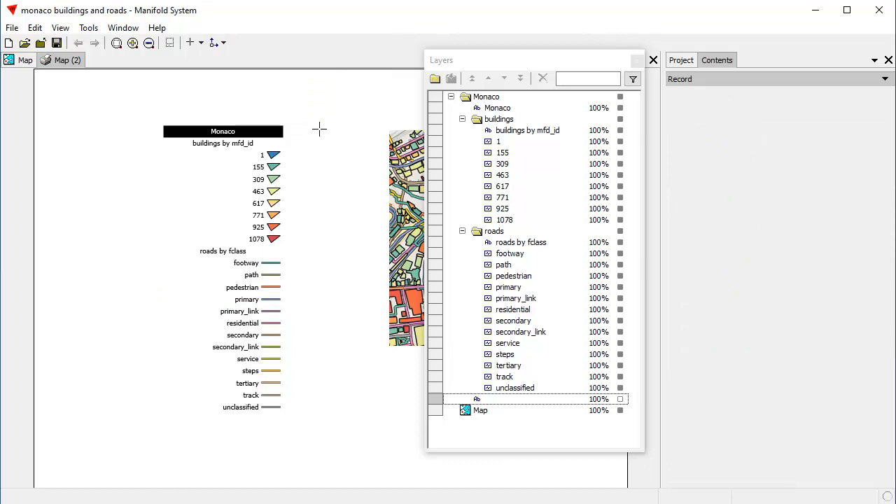
Activate the pedestrian road frame and show the frame and margin outlines
left_click(250, 288)
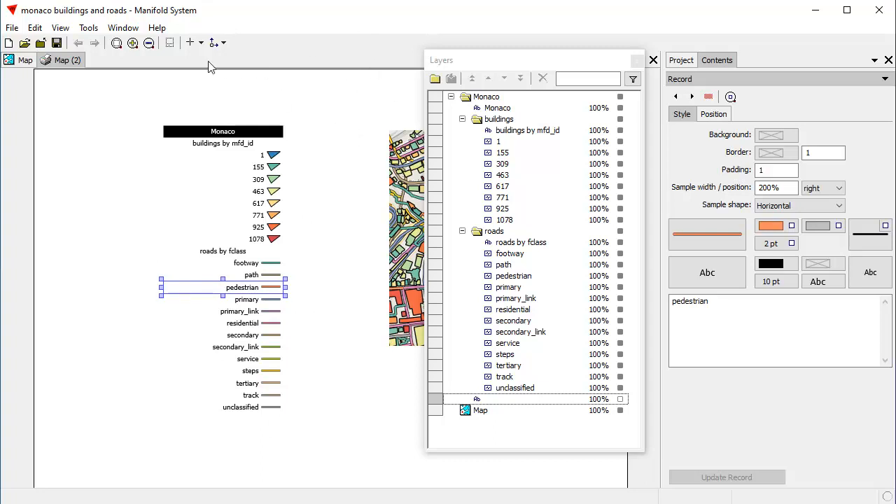
left_click(170, 43)
left_click(170, 43)
left_click(169, 44)
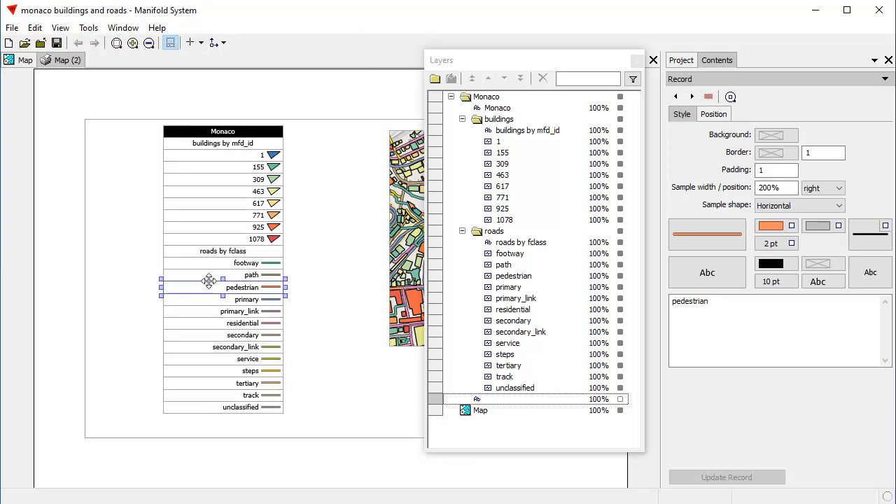